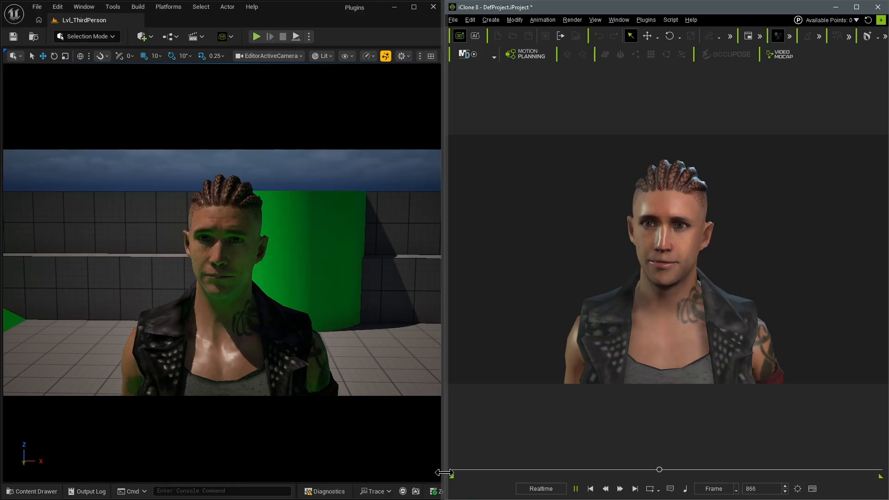
- Play the Unreal level, make the character jump, and exit play mode
key(space)
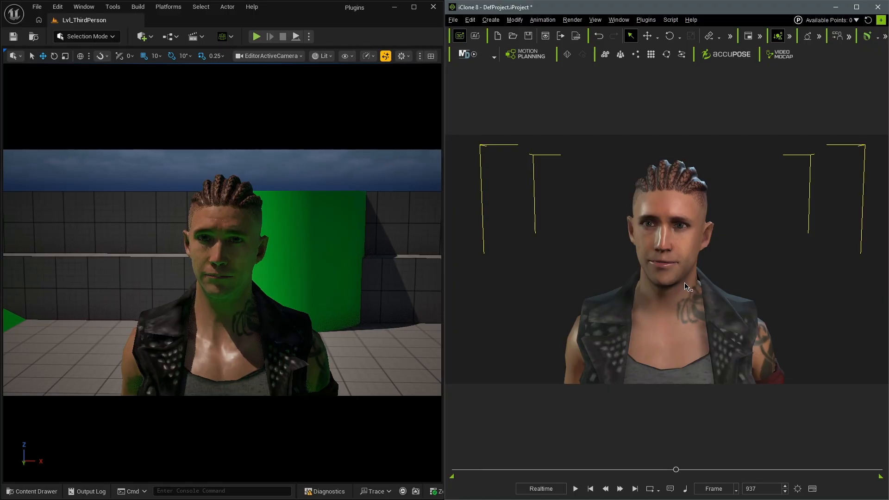
click(255, 36)
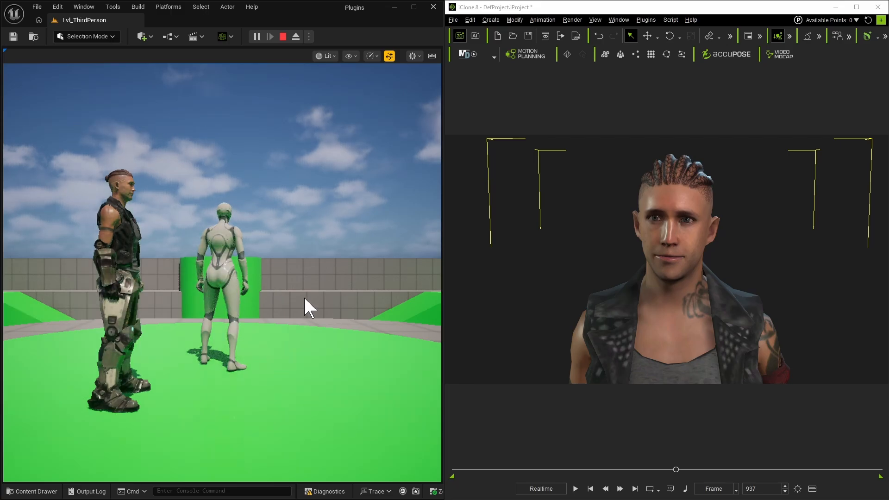
click(304, 299)
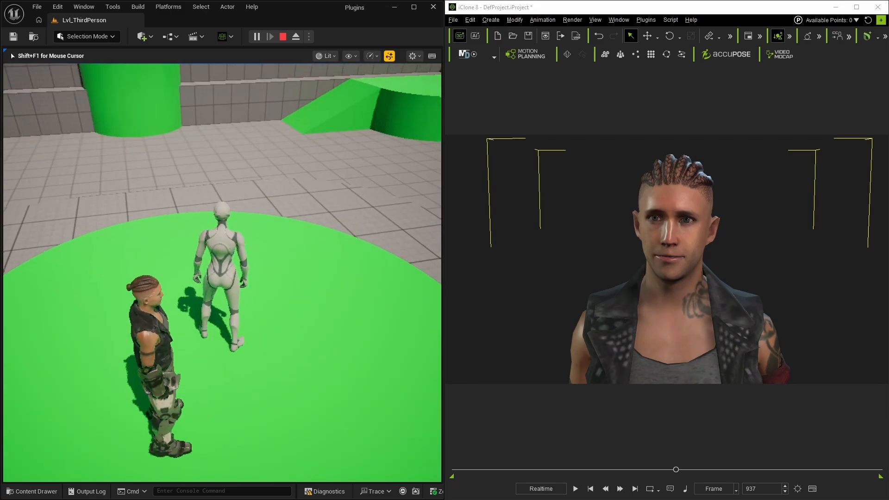
key(space)
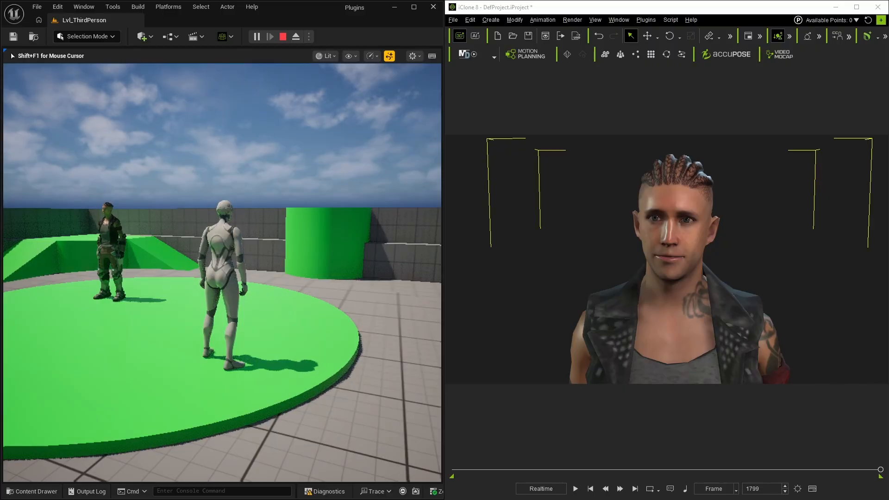
key(space)
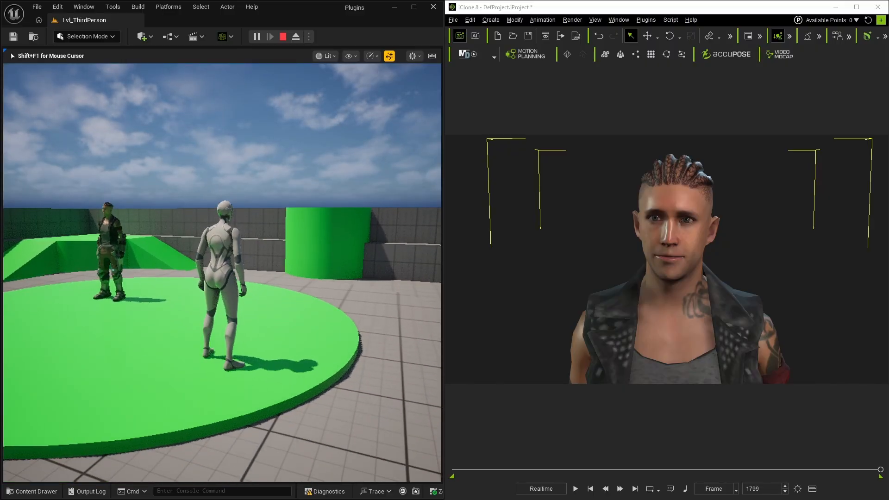
key(Escape)
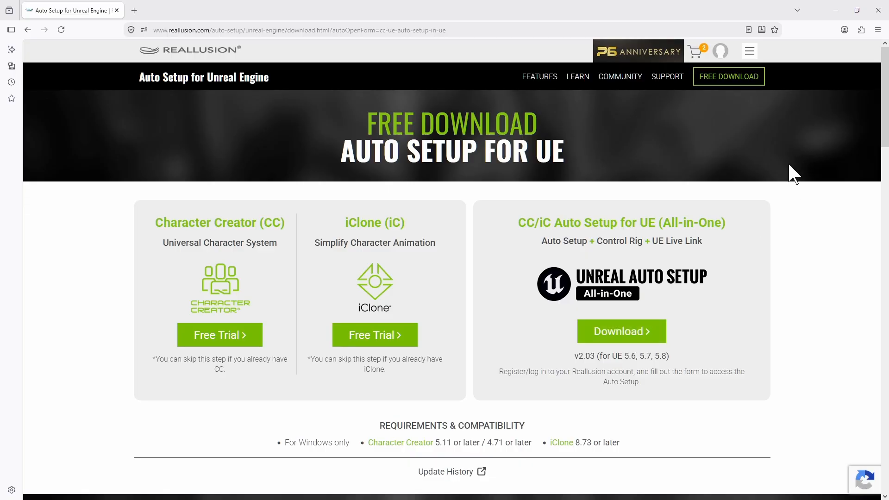
- Download the CC/iC Auto Setup for UE (All-in-One) installer and launch it
click(616, 332)
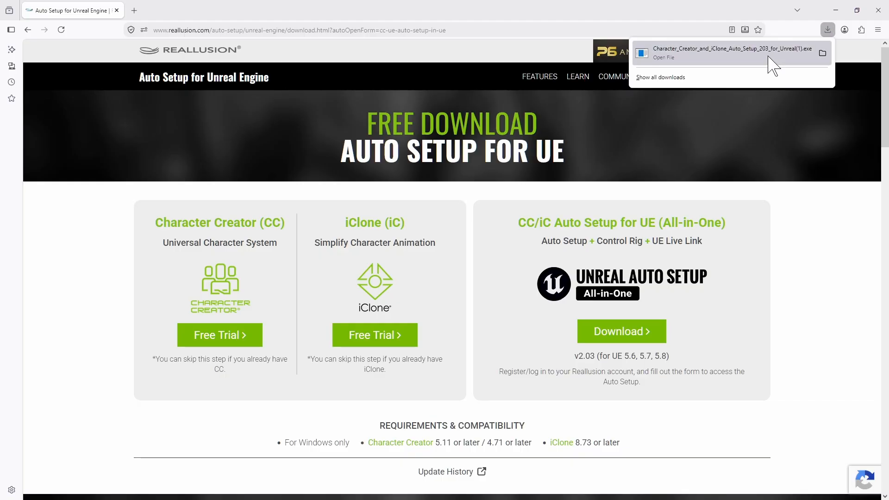
click(766, 59)
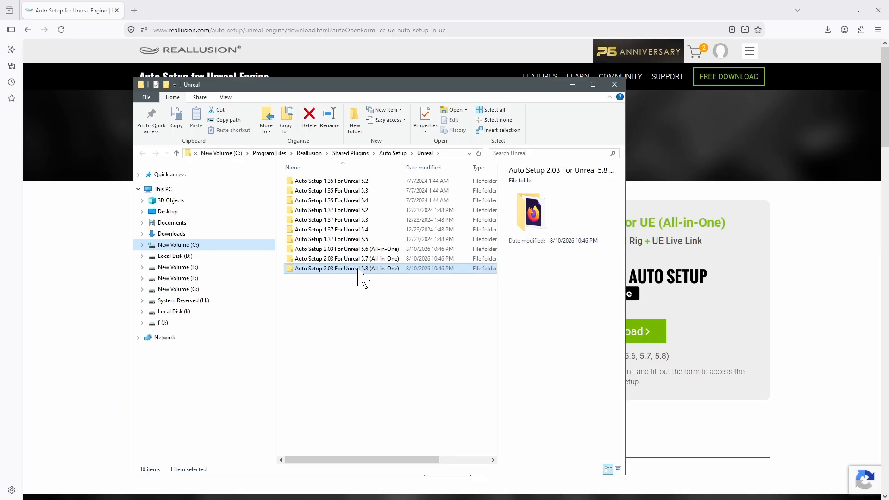
- Copy the Auto Setup 2.03 For Unreal 5.8 (All-in-One) folder from the Reallusion shared plugins directory
right_click(358, 270)
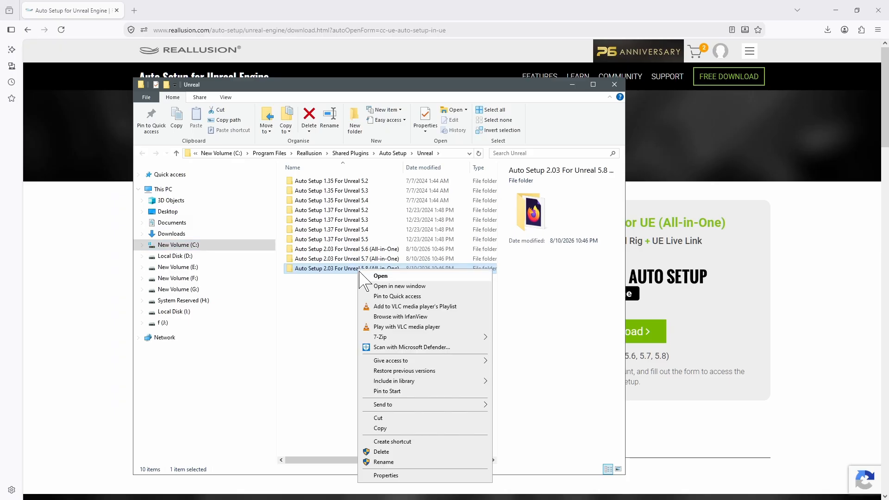
click(389, 428)
click(614, 85)
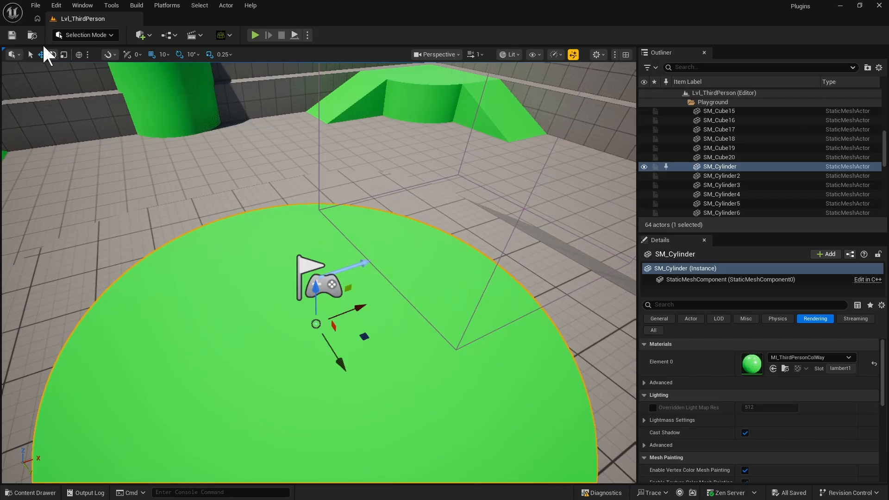
- Open the current project's Plugins folder and paste the copied Auto Setup folder into it
click(36, 6)
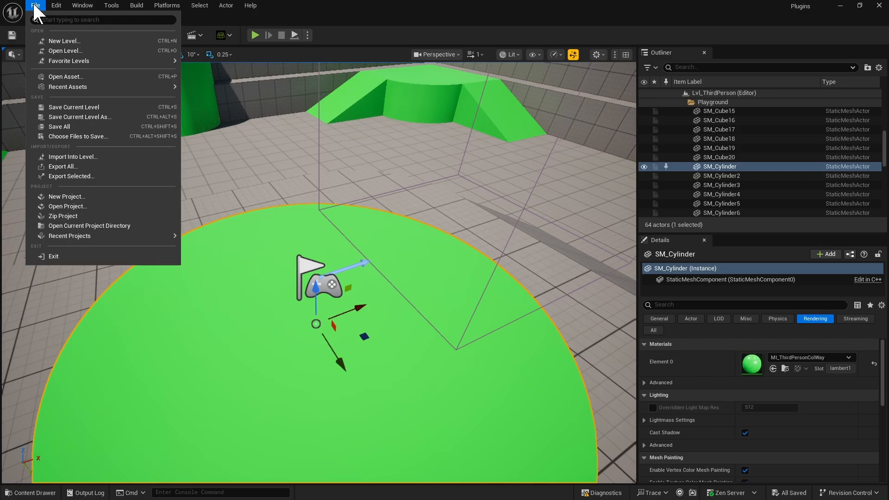
click(78, 224)
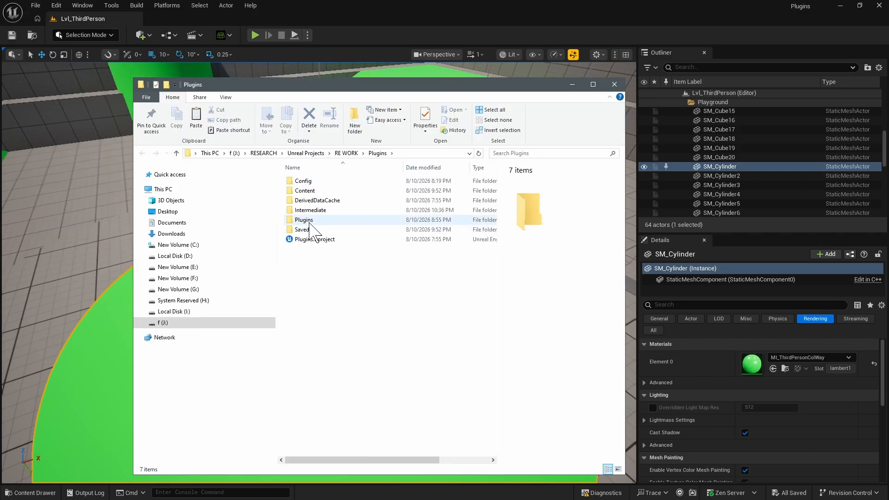
double_click(307, 234)
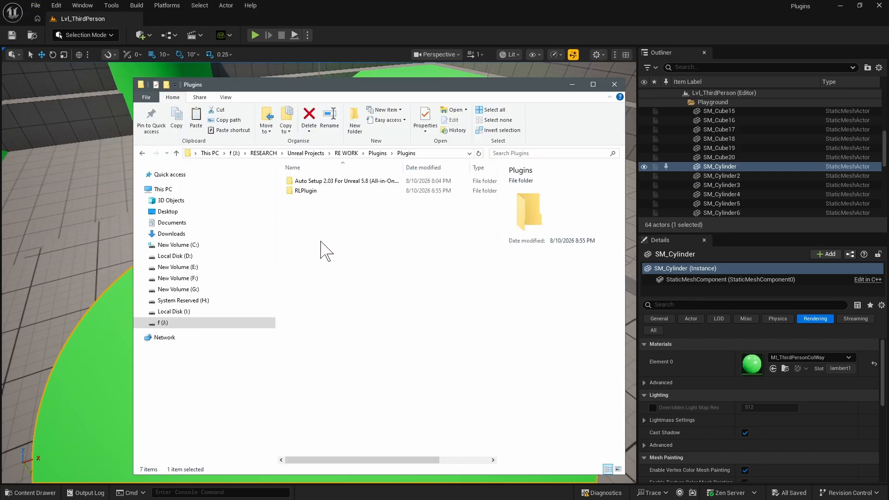
click(334, 181)
drag(403, 167, 421, 167)
drag(396, 86, 396, 102)
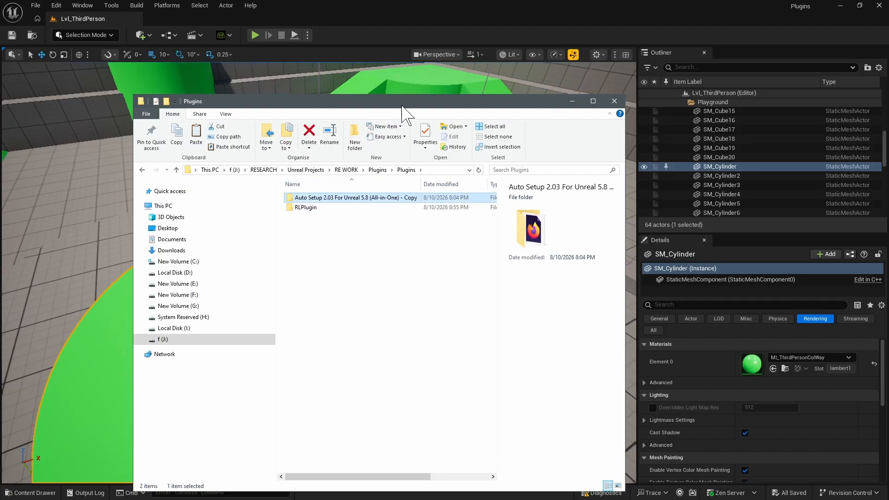
click(614, 101)
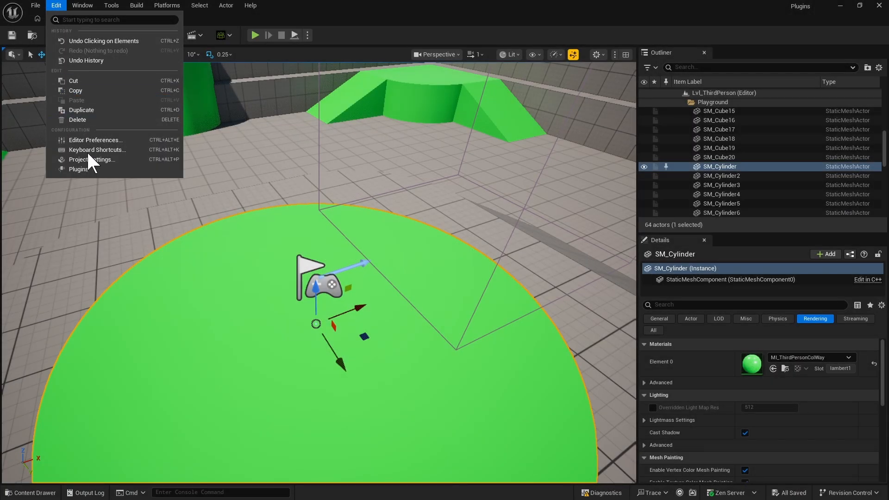
- Open the Plugins browser and search for live
click(79, 170)
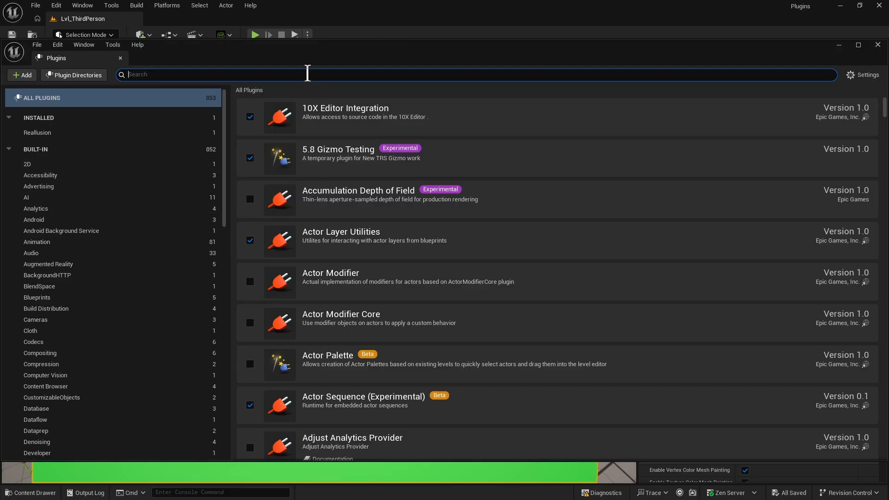
text(live)
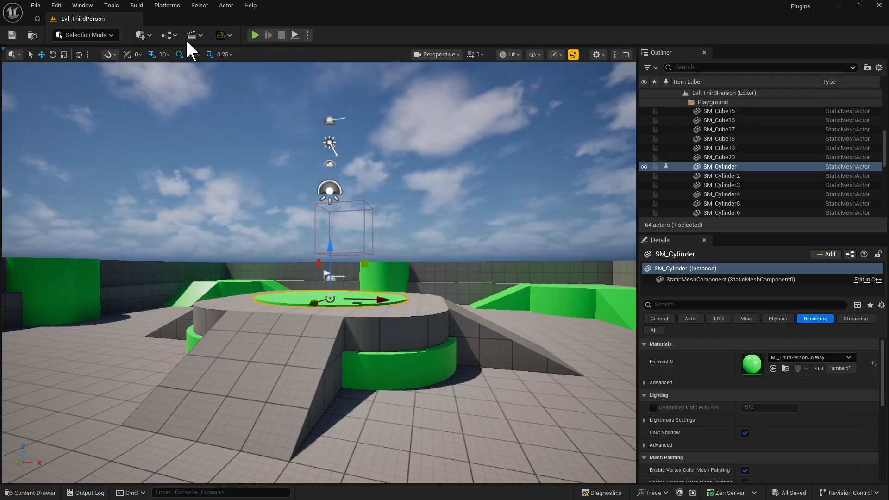
- Inspect the Unreal Auto Setup toolbar menu, then minimize the editor
click(230, 35)
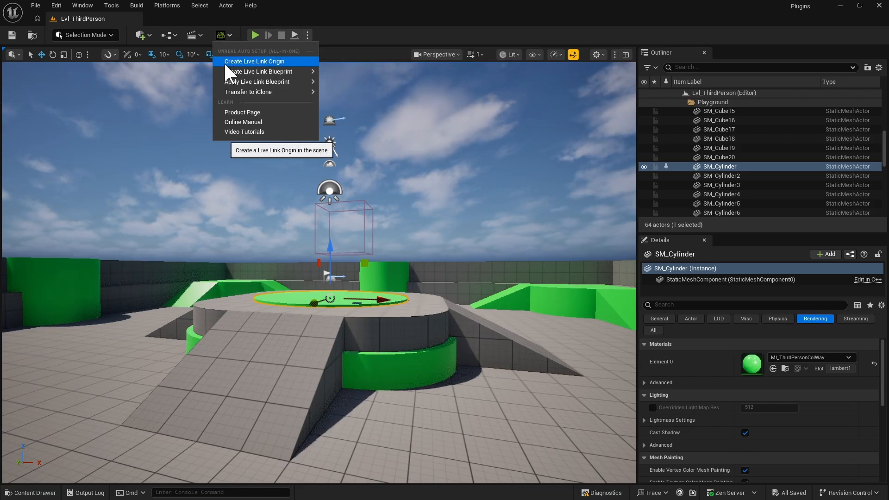
click(350, 40)
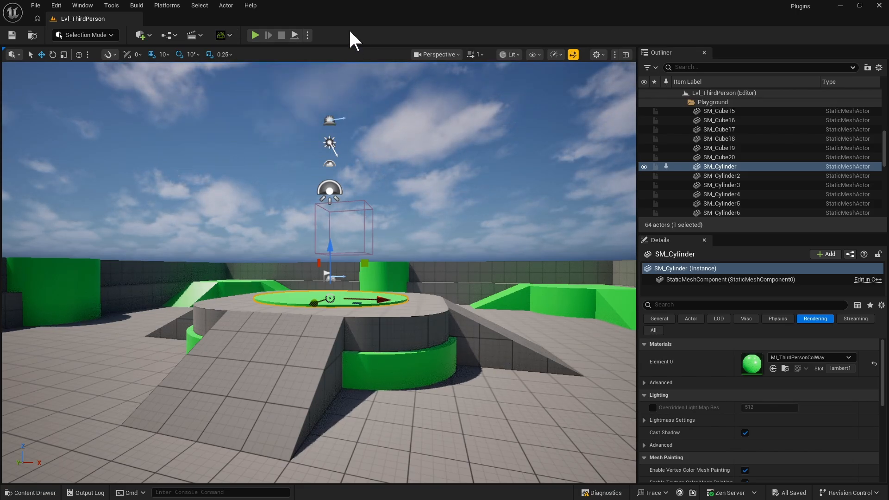
click(840, 5)
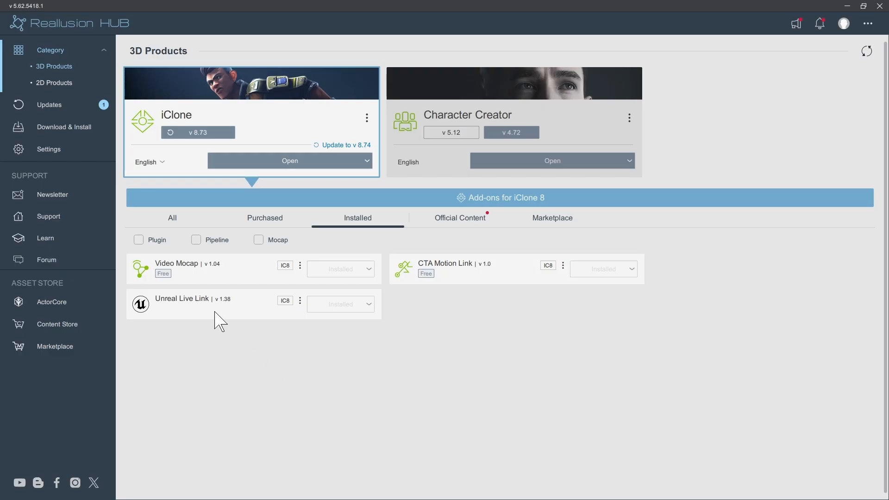
- Check the installed Unreal Live Link add-on for iClone in the Reallusion Hub
click(369, 305)
click(450, 330)
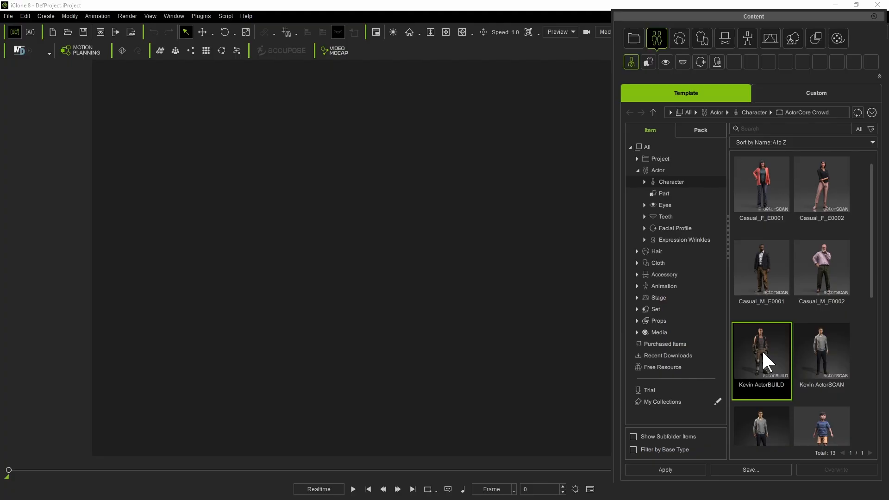
- Add the Kevin ActorBUILD character to the scene and close the content panel
drag(769, 361, 369, 332)
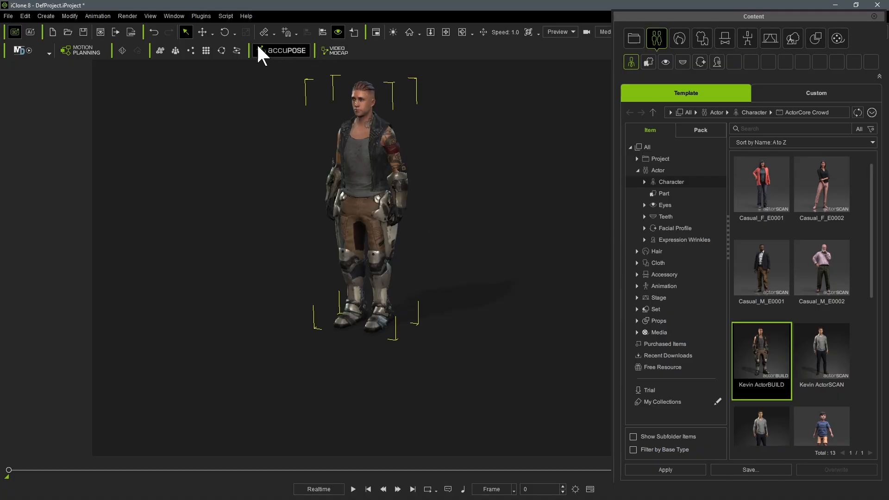
click(203, 30)
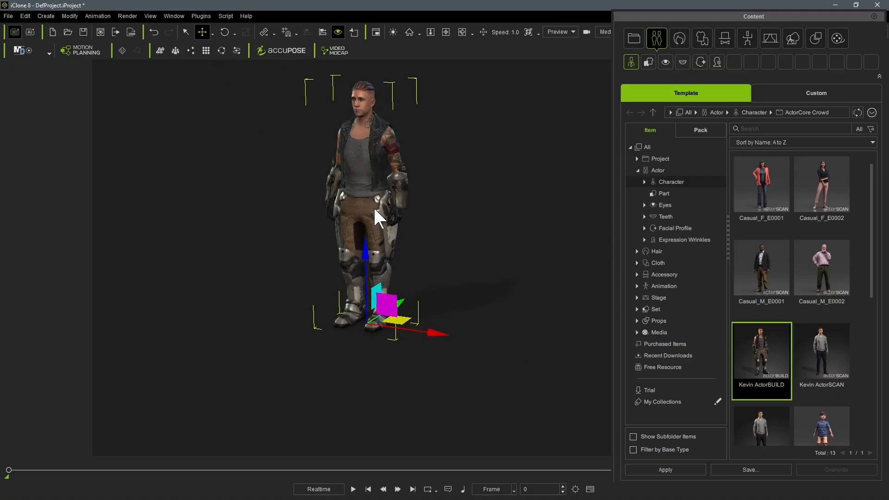
middle_drag(420, 160, 410, 206)
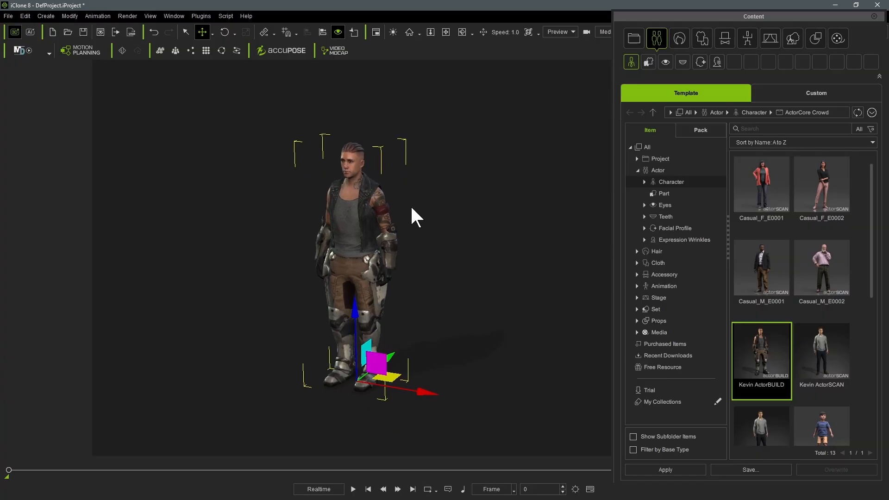
scroll(381, 205, up, 4)
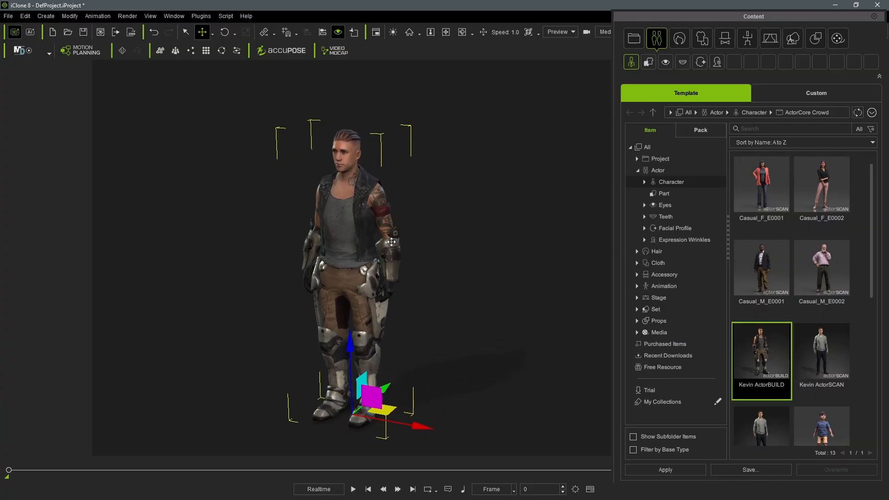
middle_drag(391, 241, 392, 236)
click(873, 16)
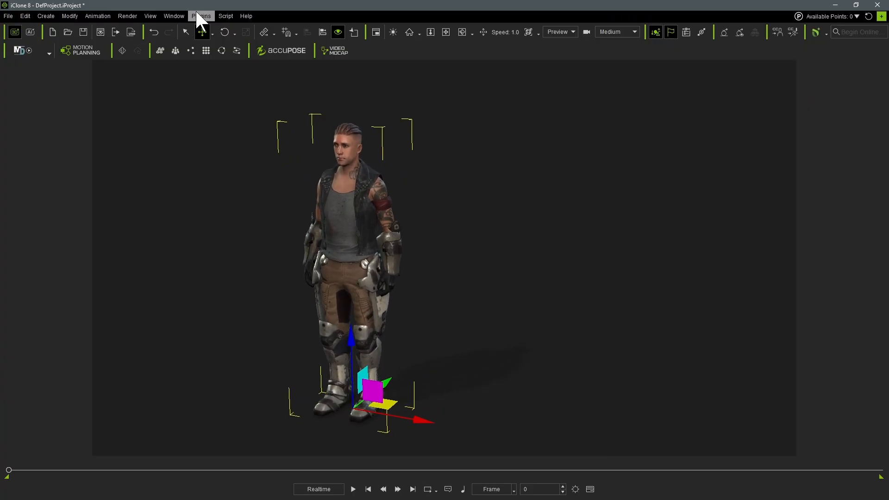
- Open the Unreal Live Link plugin panel
click(196, 13)
mouse_move(225, 99)
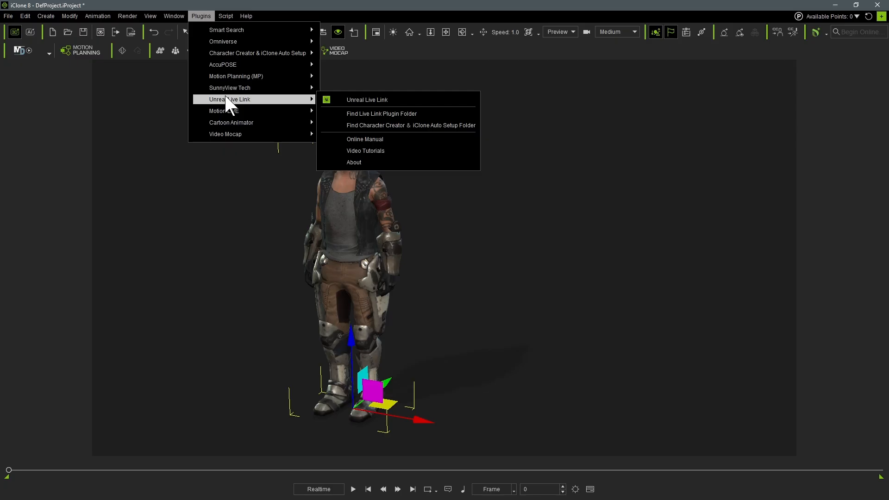
click(425, 99)
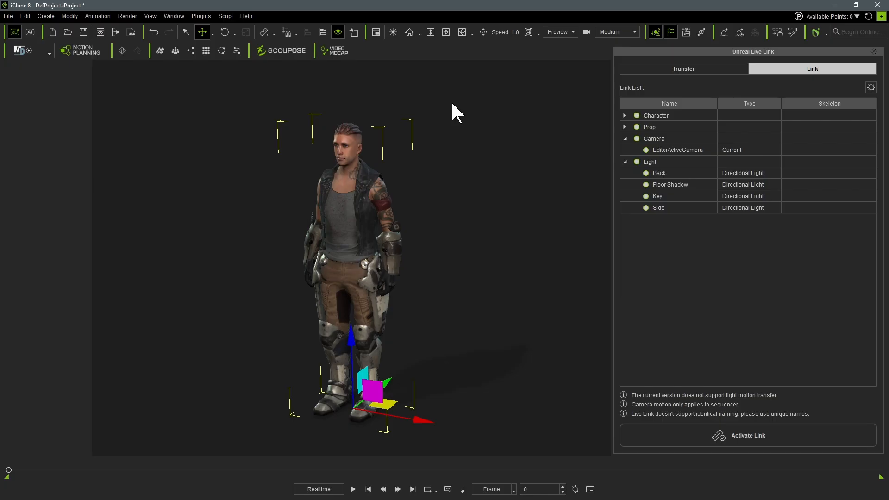
- Create a linear camera in the scene
click(44, 16)
mouse_move(69, 151)
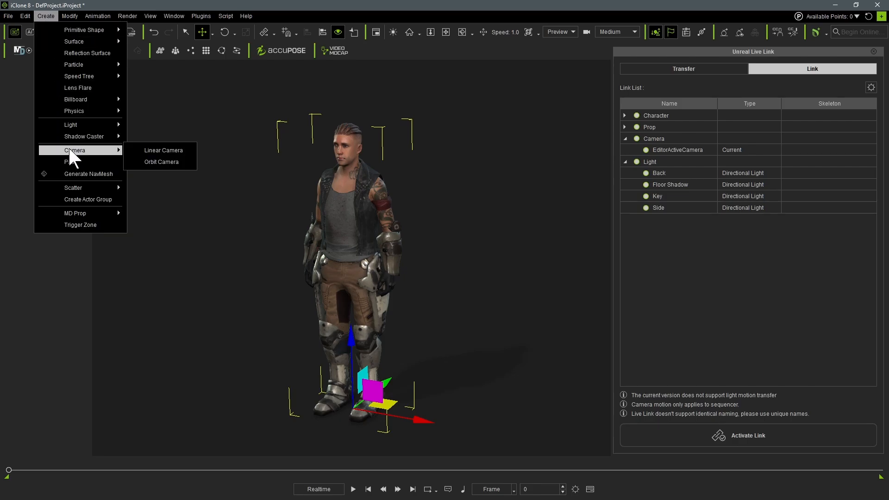
click(164, 149)
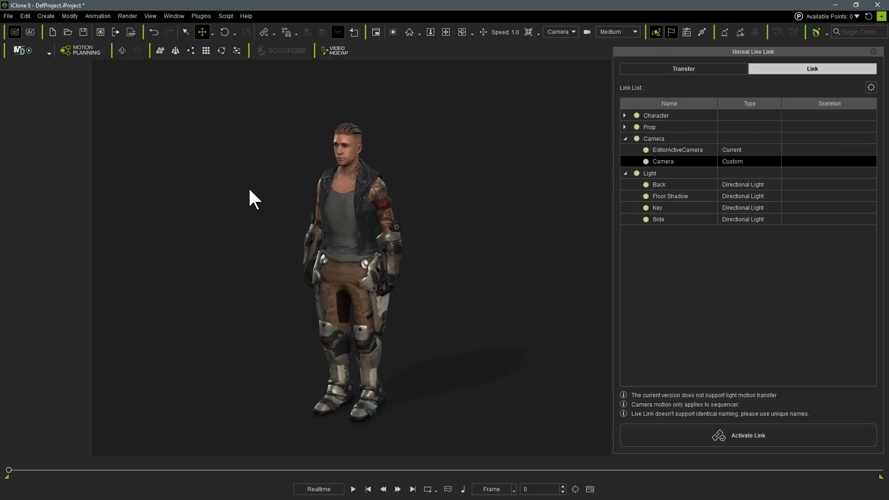
- Apply the DanceTurn_M perform motion to the character
click(357, 219)
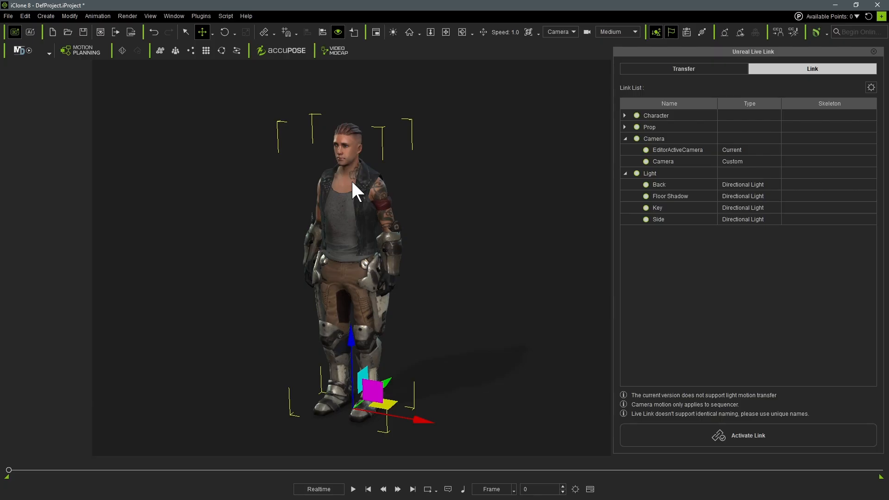
scroll(352, 181, up, 2)
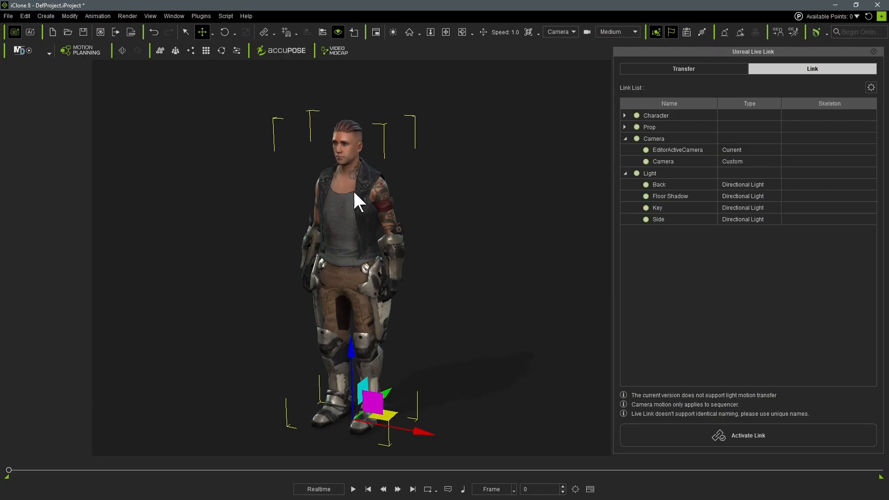
right_drag(354, 214, 428, 179)
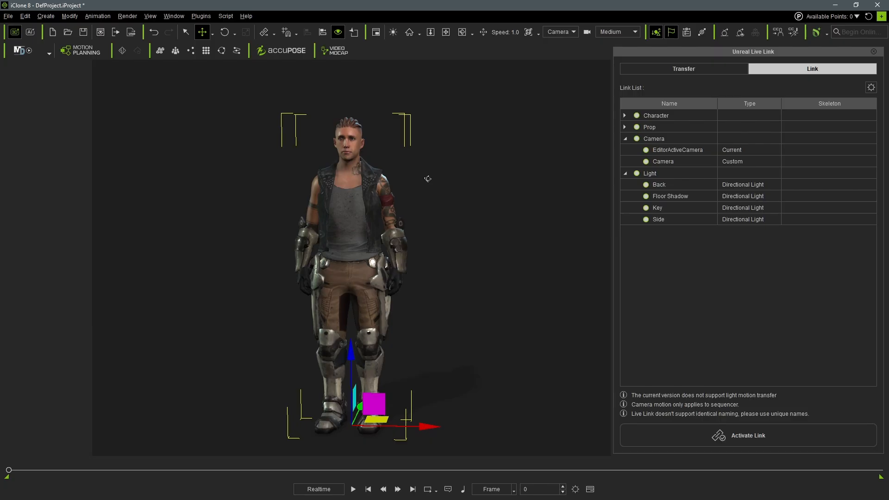
right_click(359, 234)
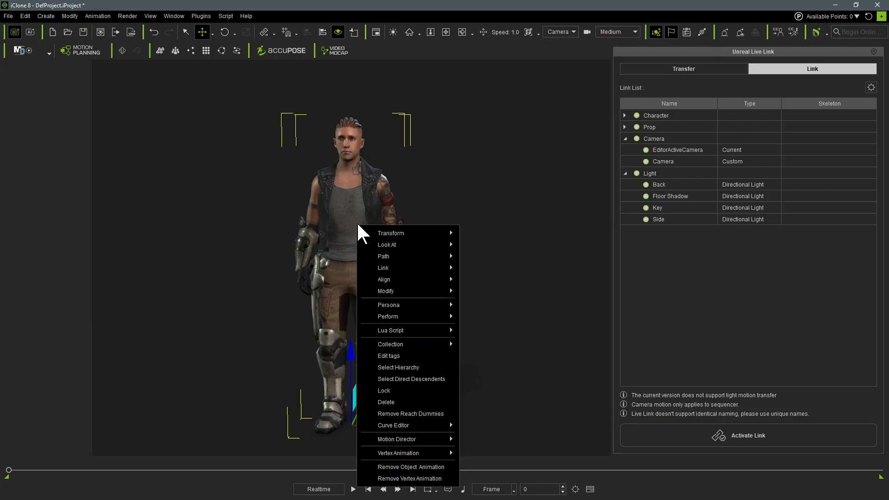
mouse_move(396, 317)
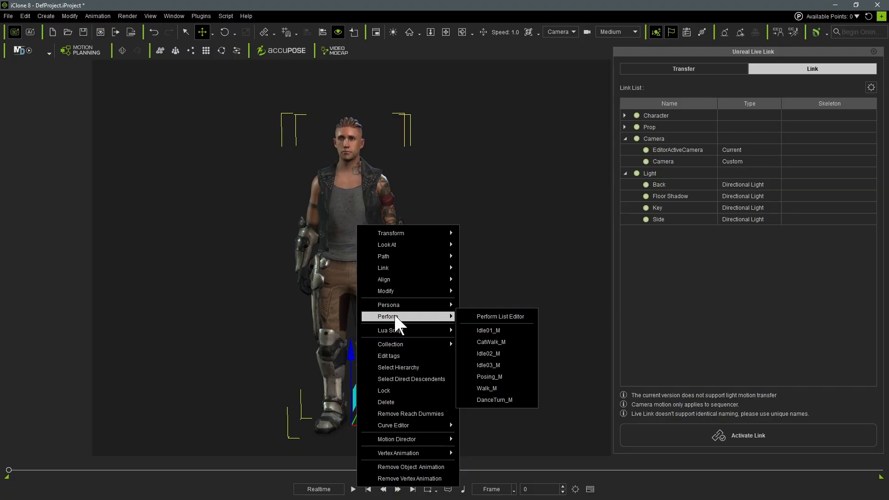
click(500, 399)
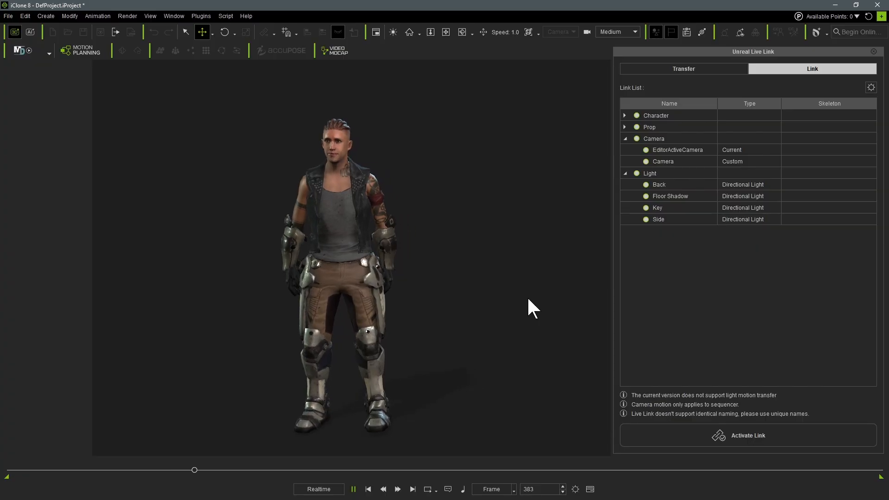
- Stop the animation playback and return the timeline to frame 0
key(space)
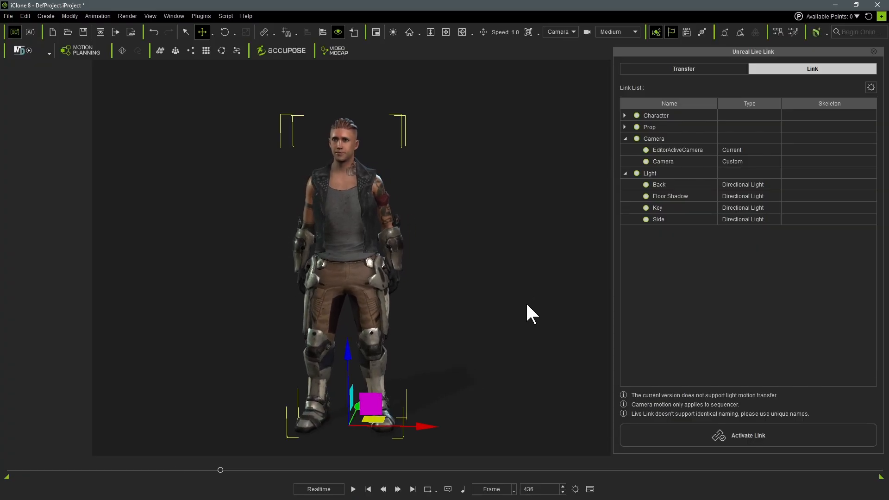
key(Home)
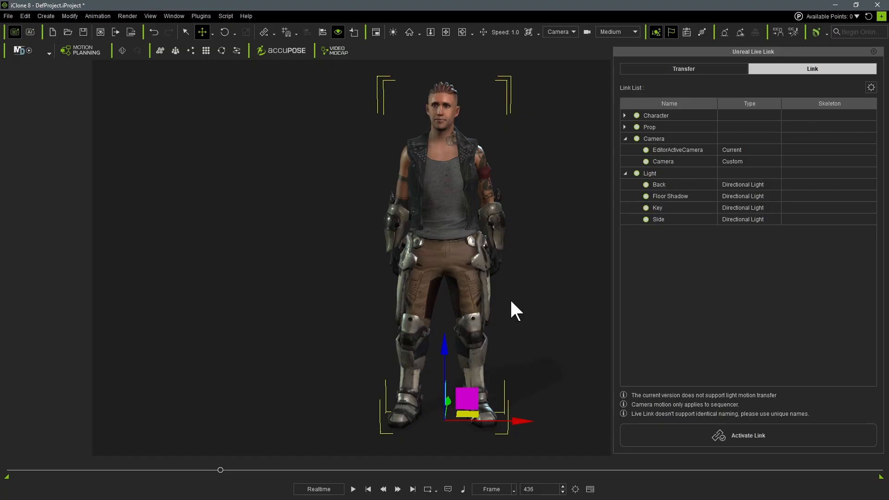
middle_drag(510, 298, 446, 299)
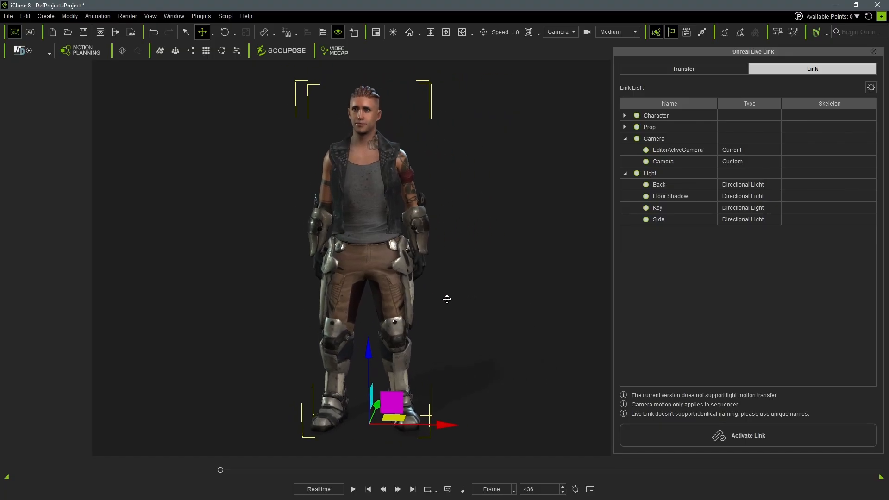
scroll(446, 299, down, 1)
scroll(447, 298, down, 1)
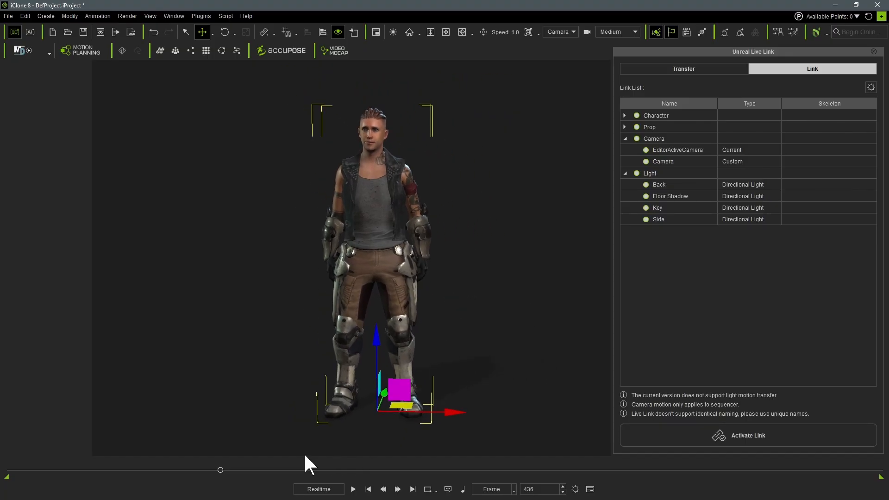
drag(225, 470, 7, 458)
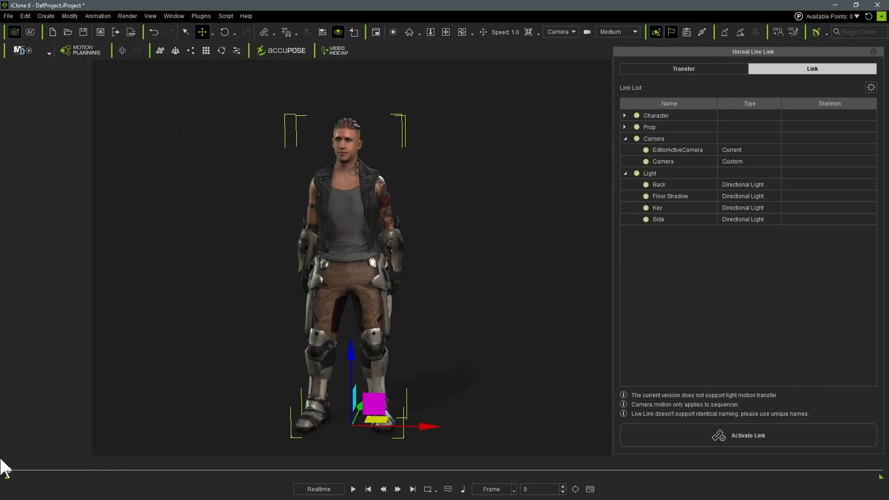
middle_drag(351, 319, 364, 308)
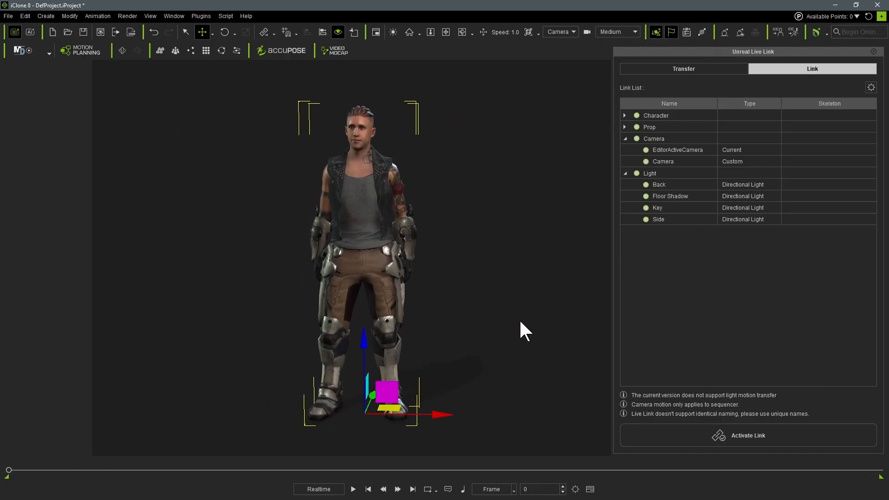
click(517, 332)
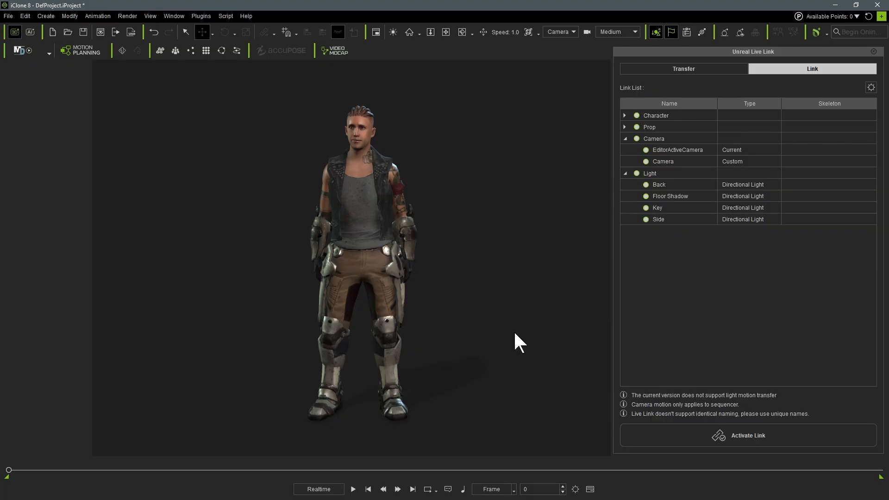
- Set the transfer to include motion over a frame range from 0 to 500
click(705, 68)
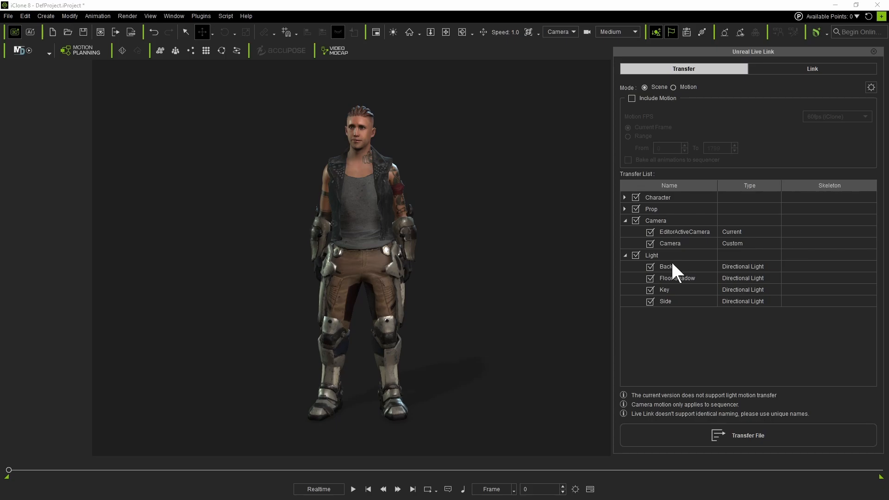
click(631, 98)
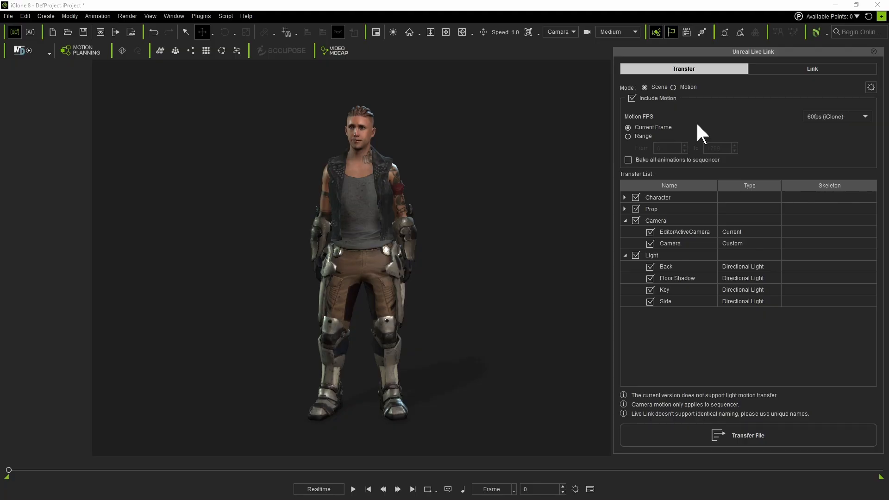
click(627, 136)
double_click(724, 147)
double_click(712, 148)
text(500)
key(Return)
- Exclude props and lights from the transfer list and transfer the file to Unreal
click(635, 255)
middle_drag(422, 272, 436, 267)
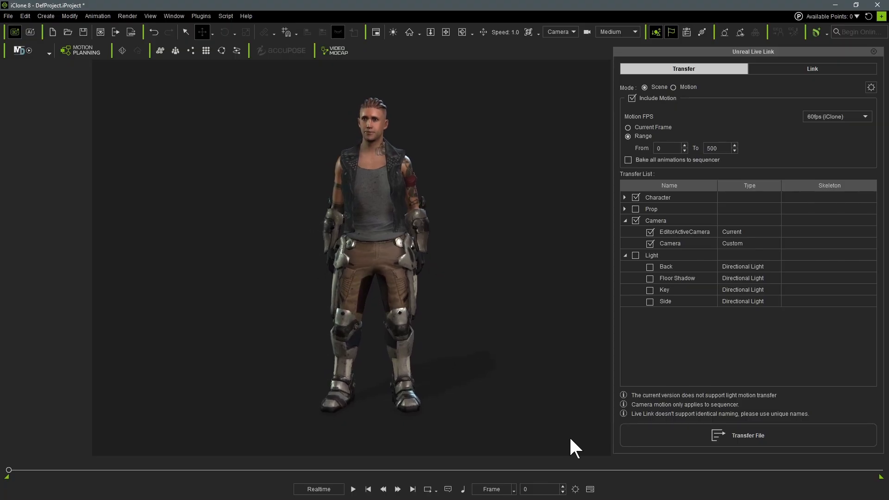
click(754, 435)
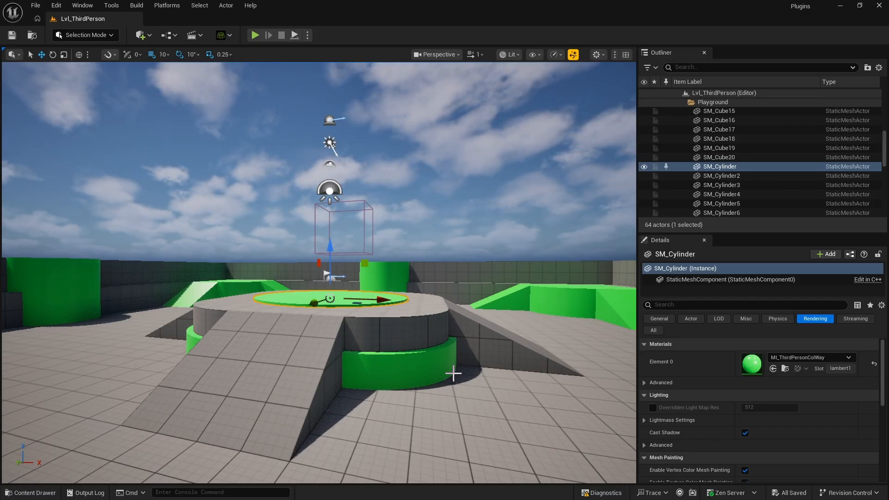
- Create a Live Link Origin in the Unreal level with Auto Setup
click(229, 36)
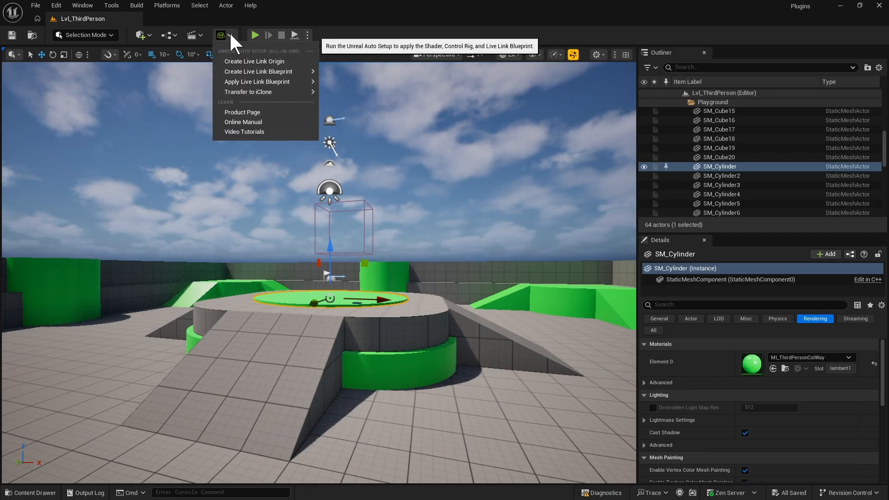
click(238, 61)
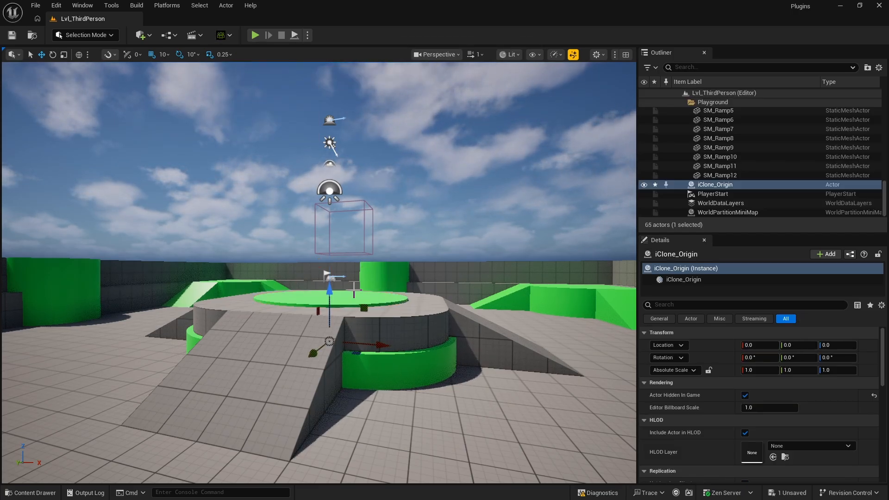
- Raise the iClone_Origin to a height of about 210
drag(329, 299, 332, 247)
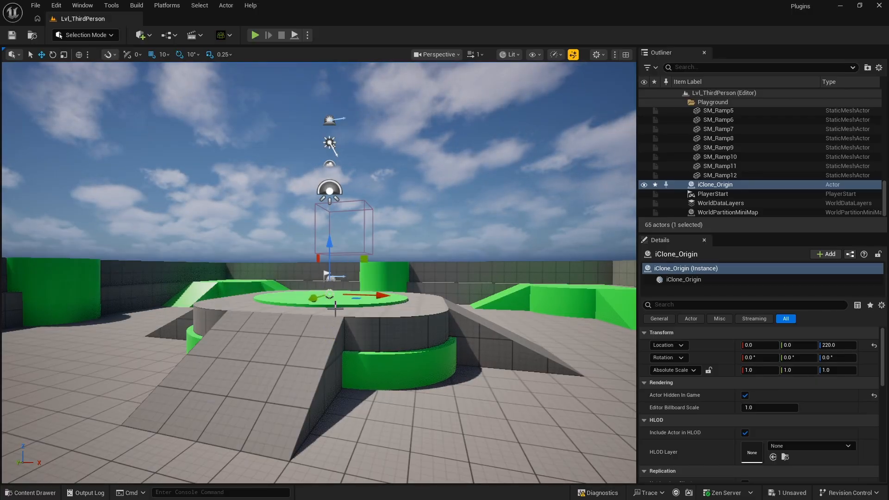
key(f)
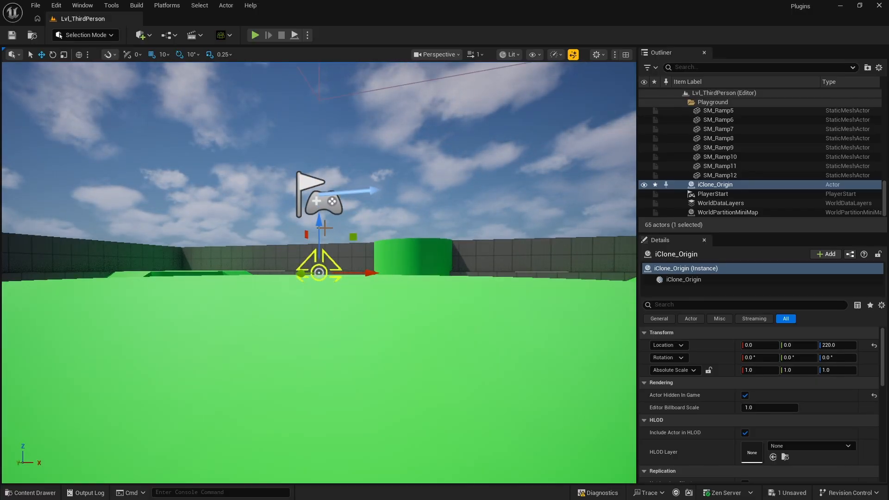
drag(320, 229, 321, 236)
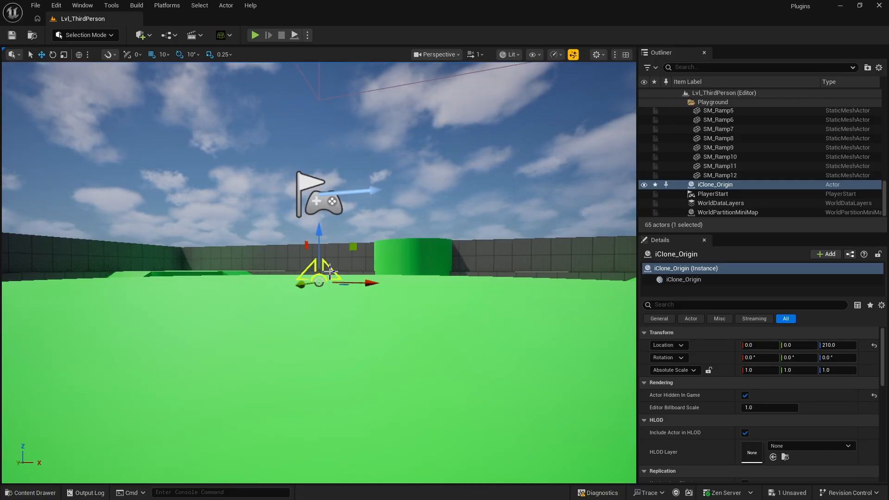
scroll(332, 278, up, 5)
scroll(332, 278, down, 6)
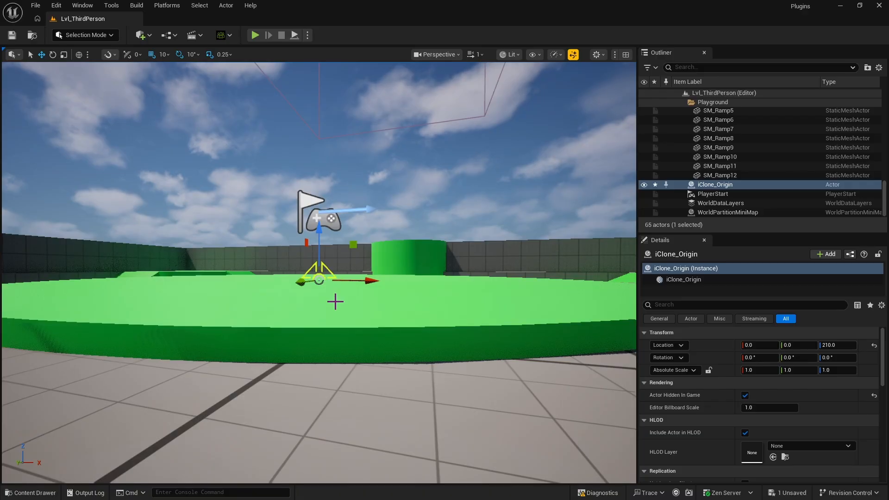
scroll(336, 303, down, 6)
scroll(336, 305, down, 8)
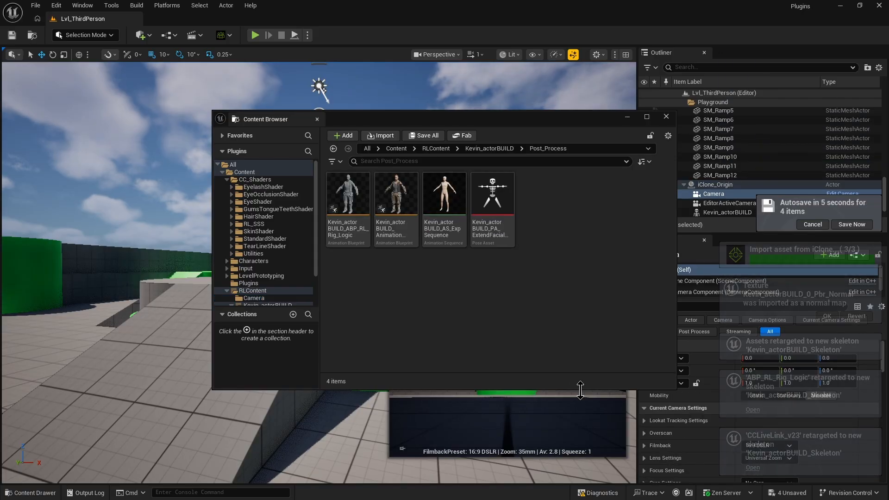
- Close the Content Browser window showing the imported character assets
click(666, 116)
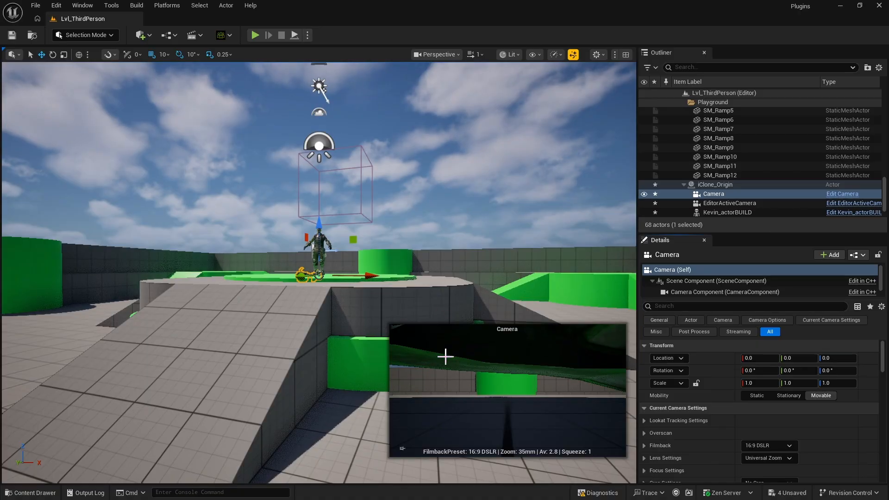
click(445, 290)
key(f)
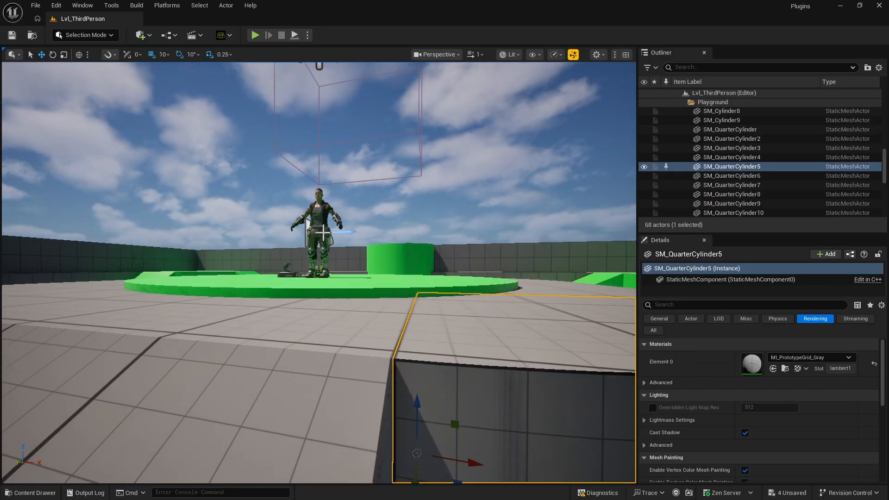
scroll(342, 186, down, 1)
mouse_move(342, 185)
mouse_down()
mouse_move(393, 189)
mouse_move(325, 183)
mouse_move(341, 185)
mouse_up()
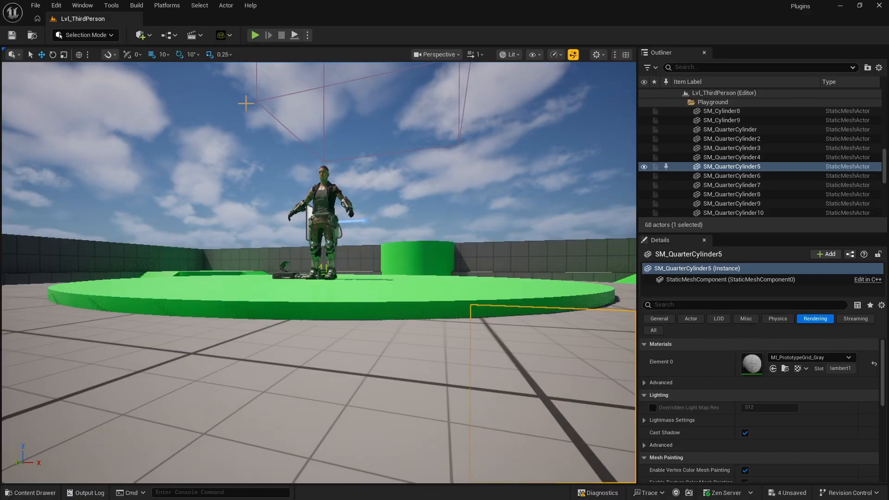
- Open the Live Link window from Virtual Production
click(82, 5)
mouse_move(97, 108)
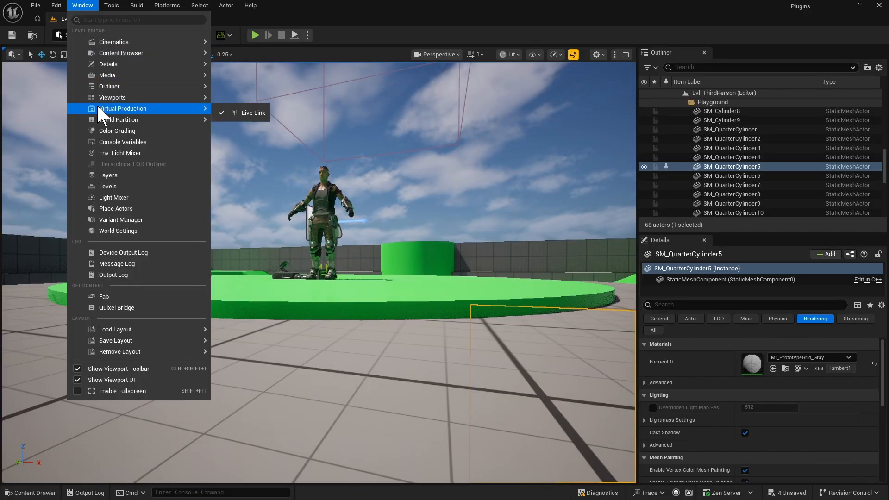
click(255, 112)
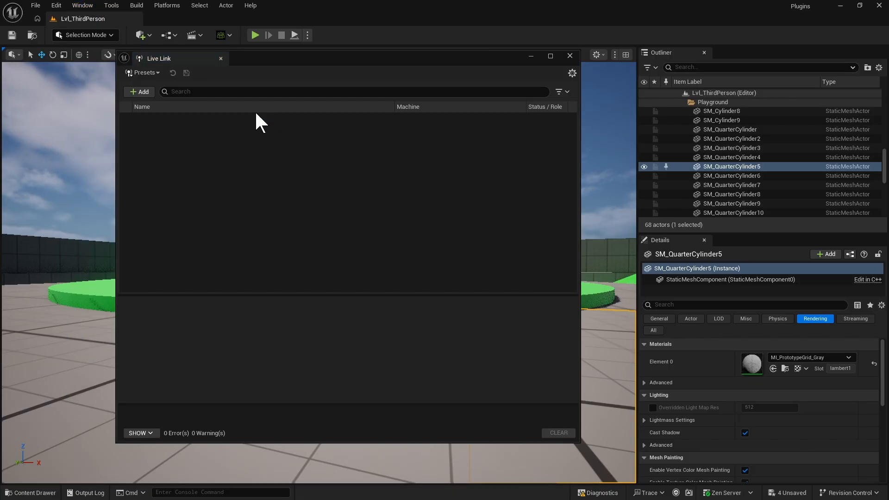
- Add an iClone Live Link source on port 54321 and select it
click(138, 91)
click(141, 117)
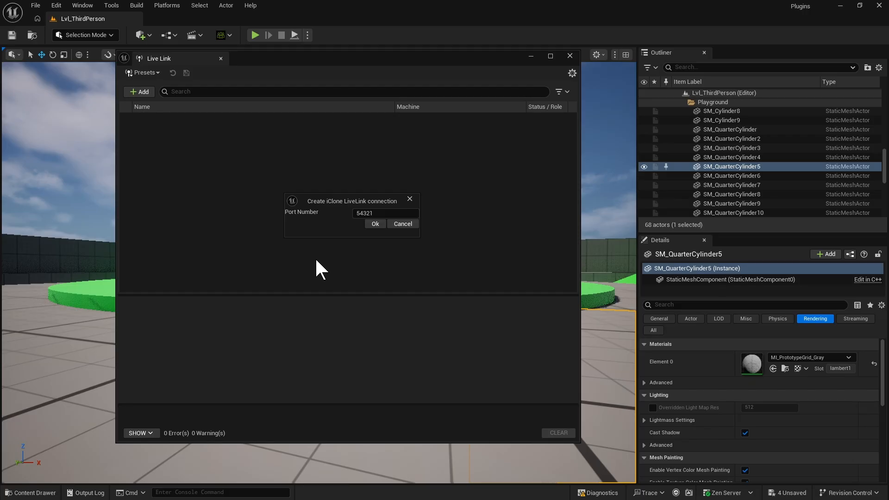
click(375, 224)
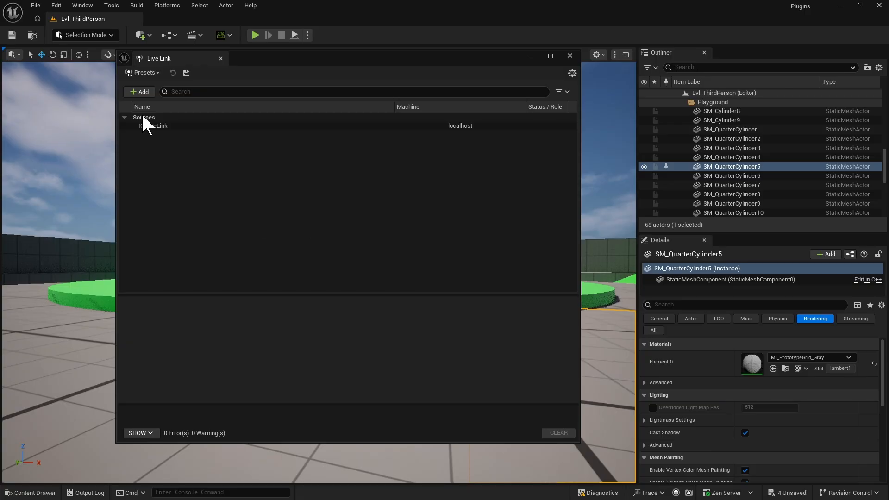
click(147, 126)
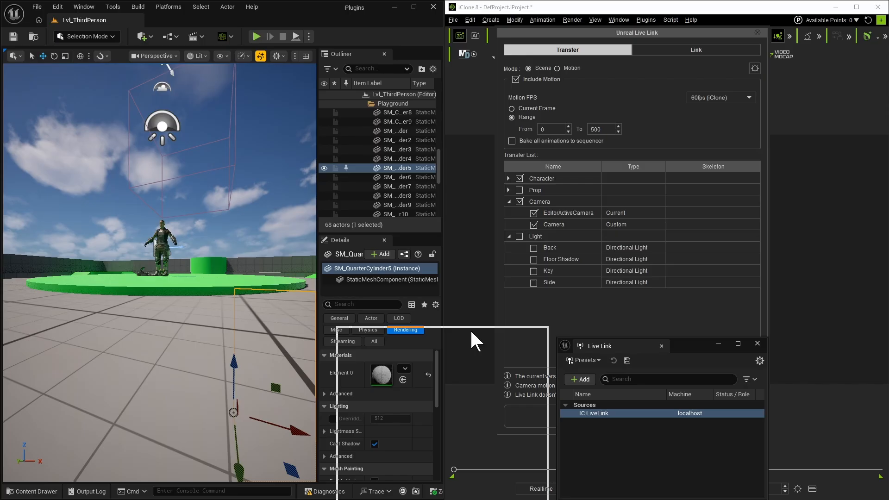
drag(471, 328, 321, 233)
- Activate the link in iClone's Unreal Live Link panel and move the panel aside
click(696, 48)
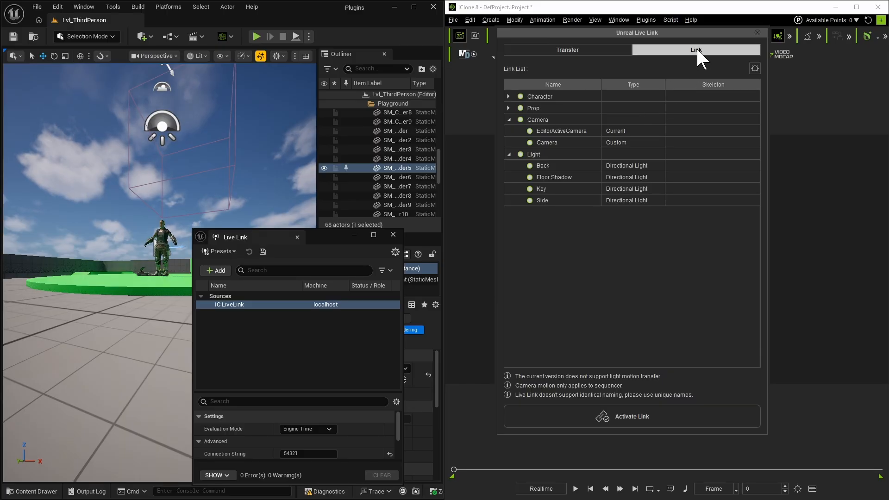
click(624, 414)
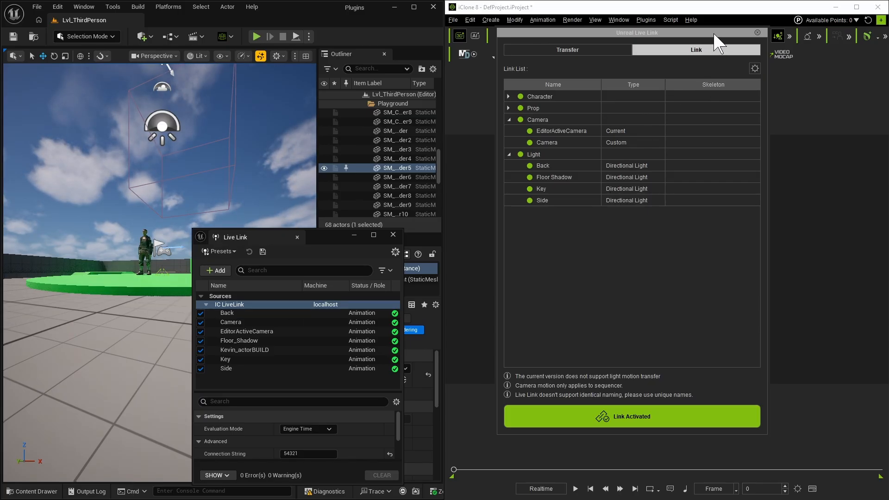
drag(713, 34, 888, 69)
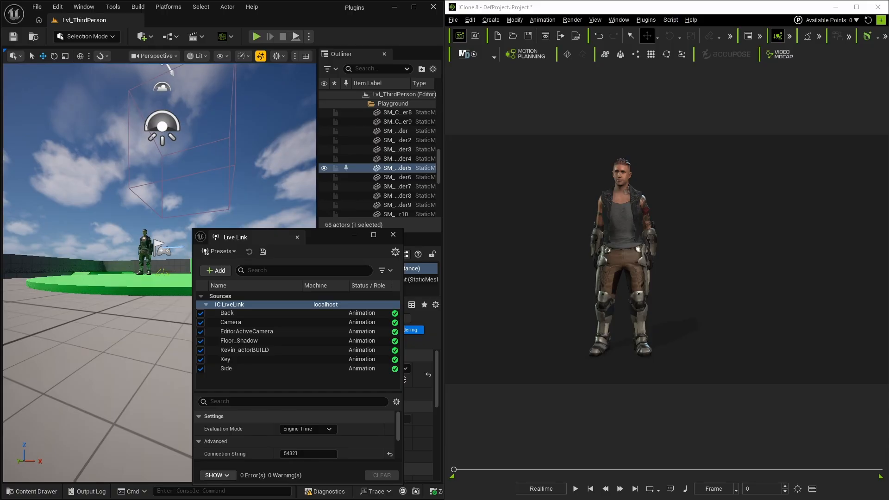
click(617, 325)
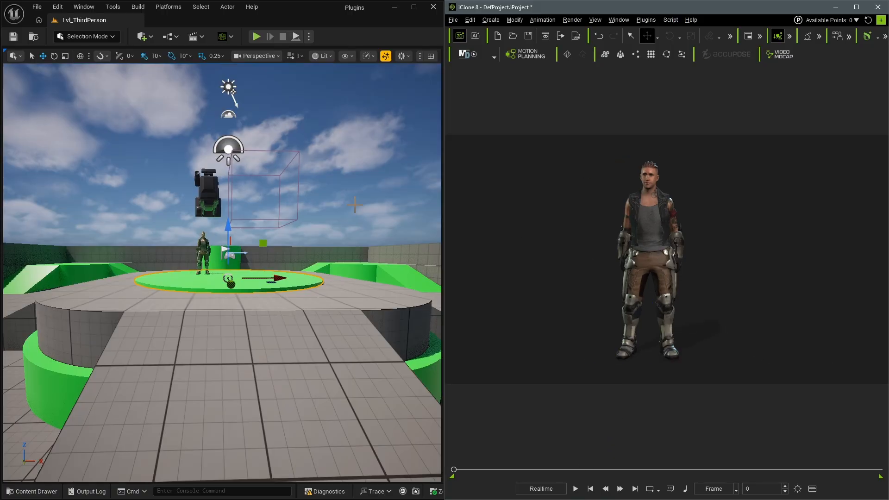
- Switch the Unreal viewport to EditorActiveCamera and adjust the iClone view to drive it
click(277, 54)
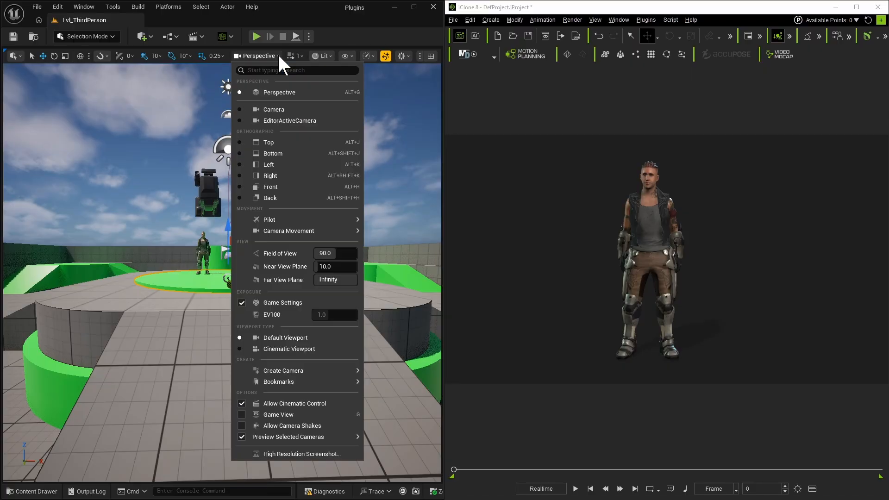
click(276, 119)
scroll(625, 299, down, 12)
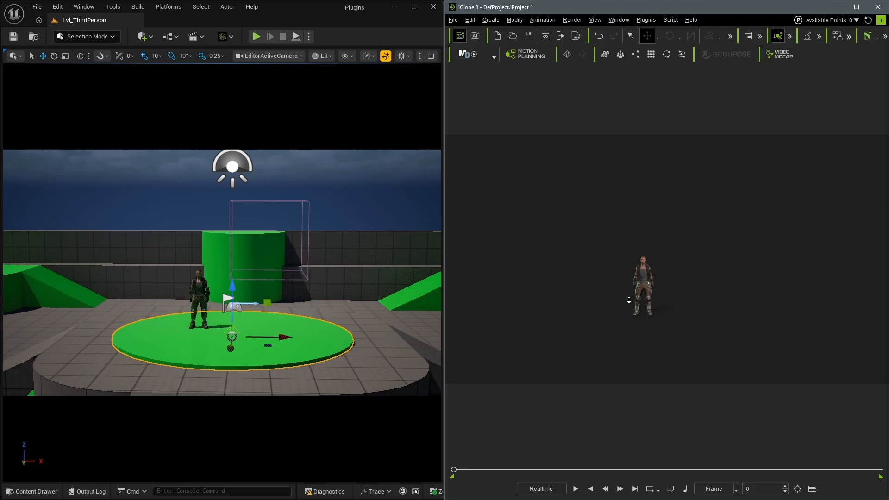
scroll(629, 300, down, 8)
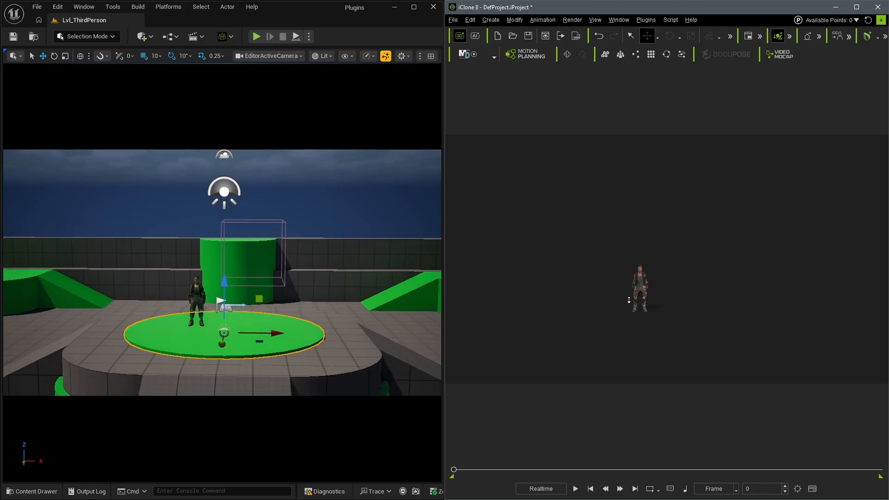
middle_drag(628, 300, 684, 260)
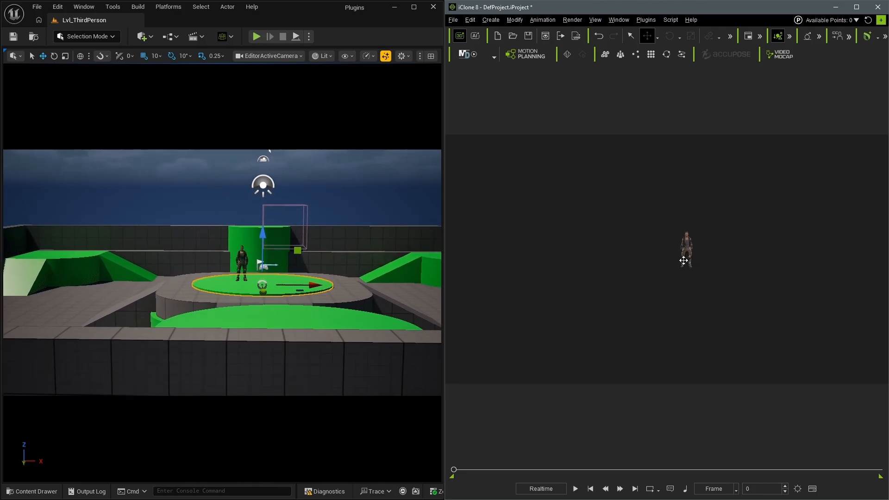
- Play the iClone animation from the start to stream it into Unreal
drag(454, 469, 431, 472)
key(space)
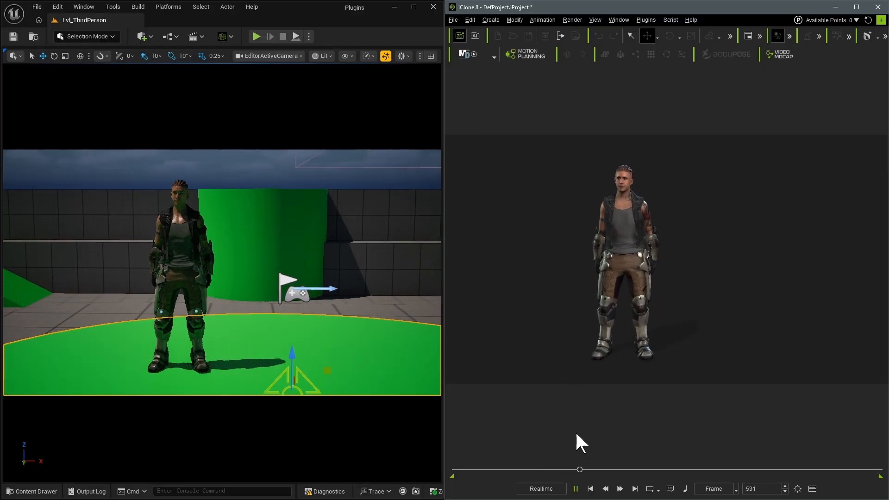
- Pause the iClone playback, move the playhead to frame 454, and select the character
click(575, 489)
click(561, 469)
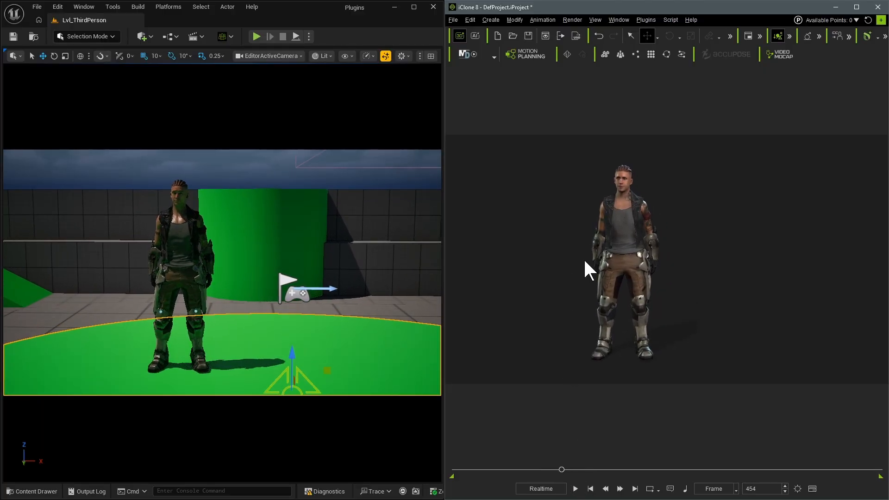
click(632, 234)
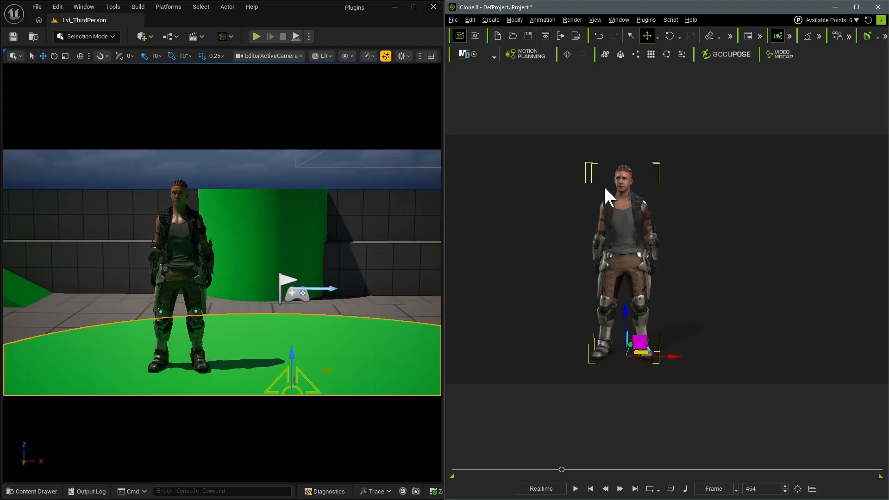
- Create an AccuLips script for the character from an audio file, adding unknown words to the AccuLips dictionary automatically
click(542, 19)
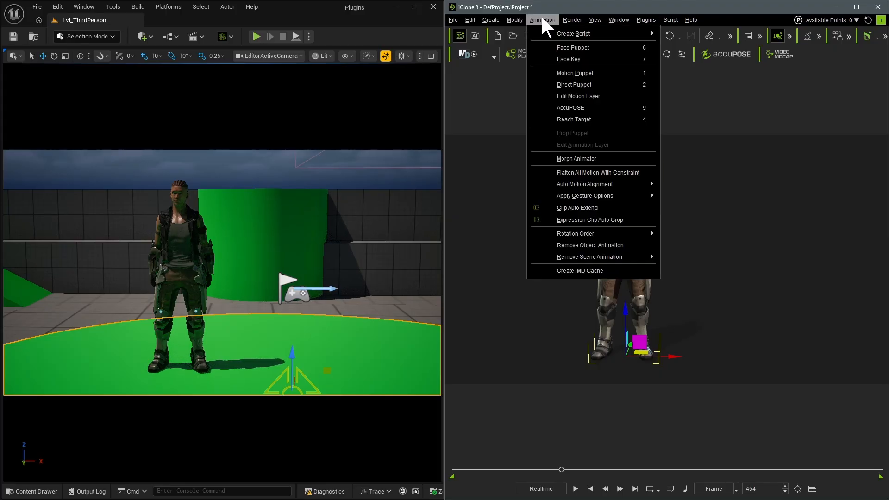
mouse_move(551, 32)
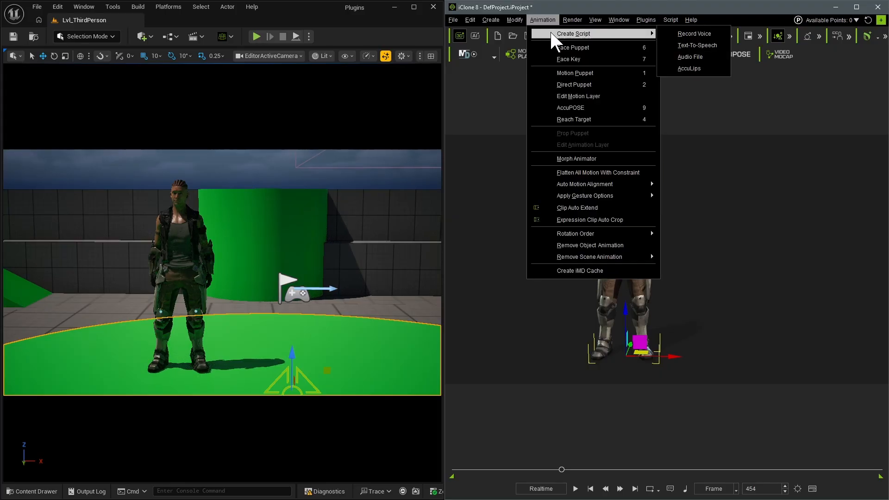
click(694, 68)
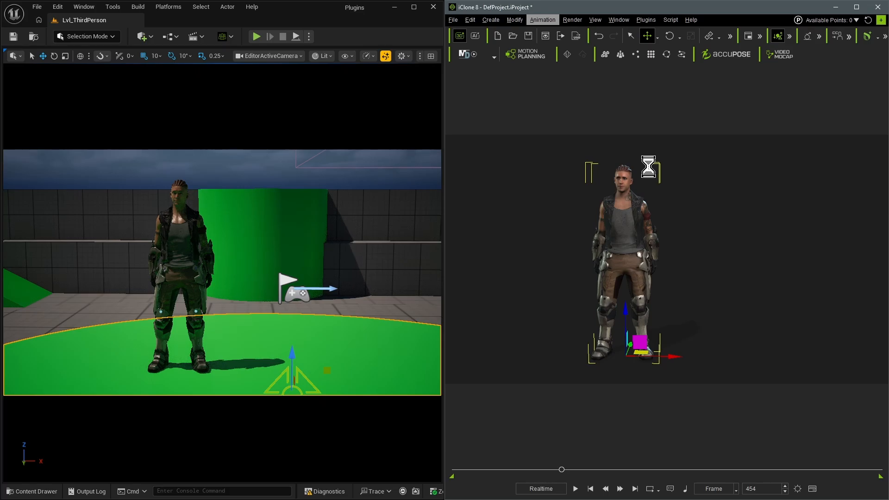
click(685, 173)
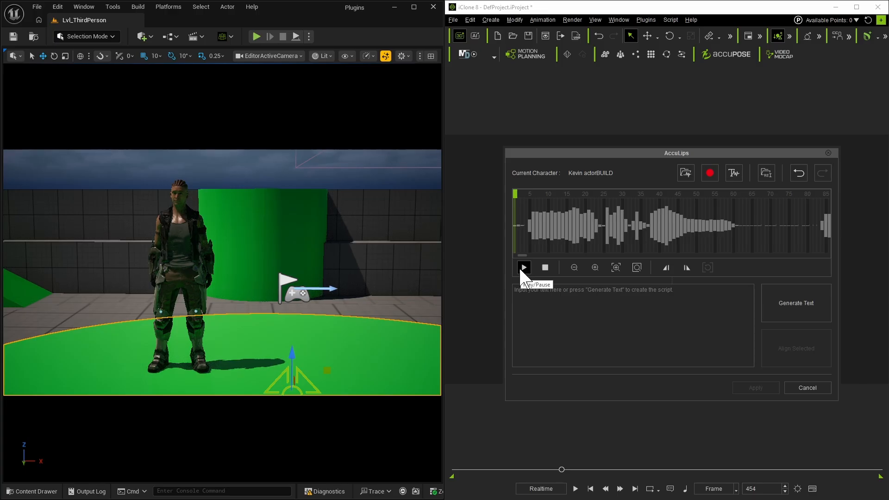
click(522, 268)
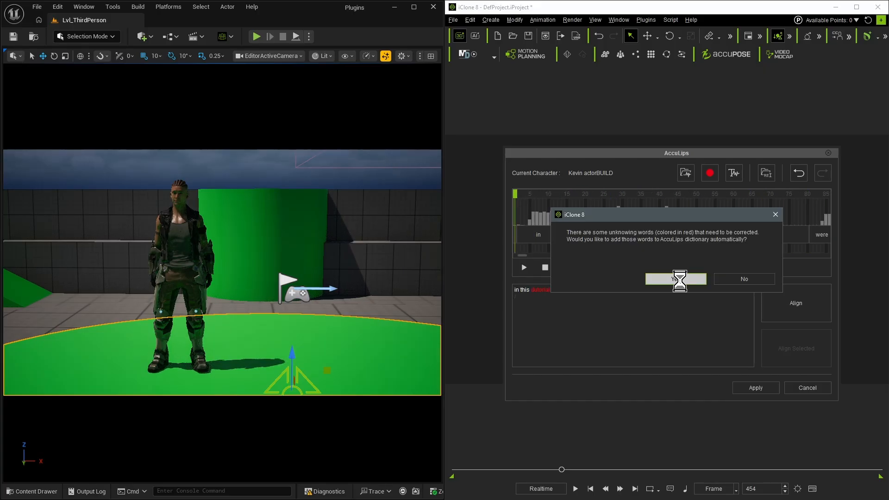
click(679, 281)
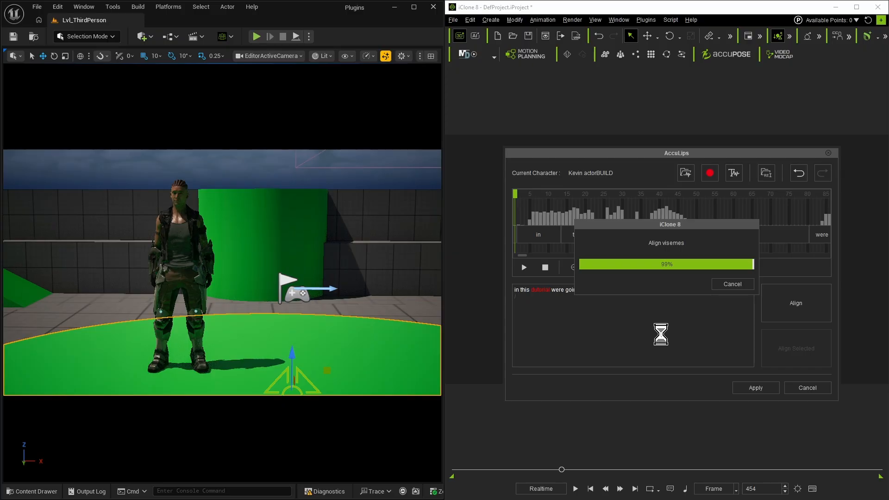
- Apply the AccuLips lip-sync and play the animation to stream the talking character into Unreal
click(756, 388)
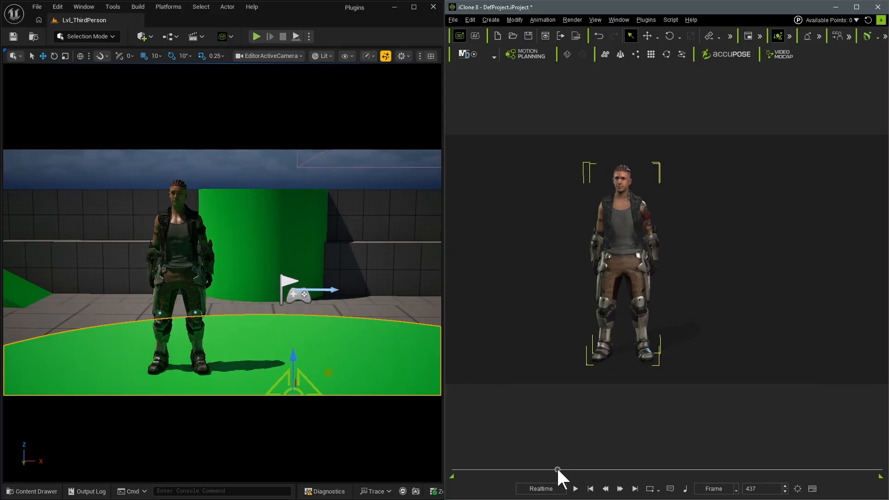
key(space)
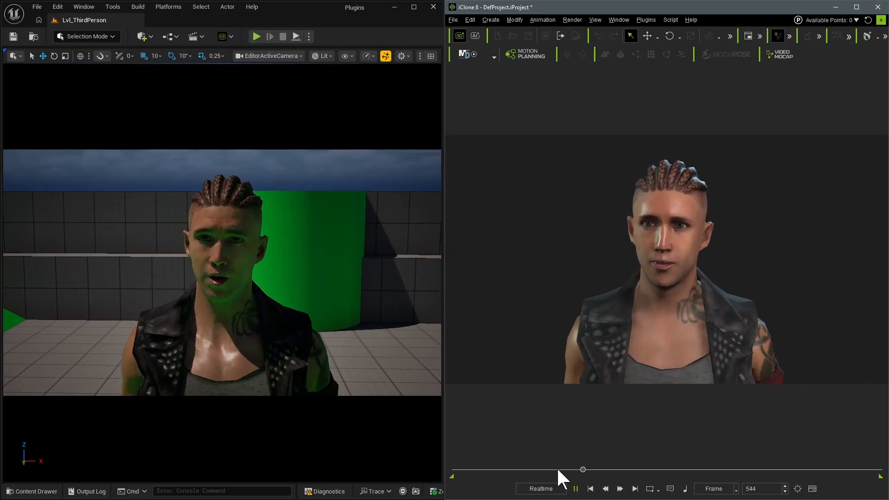